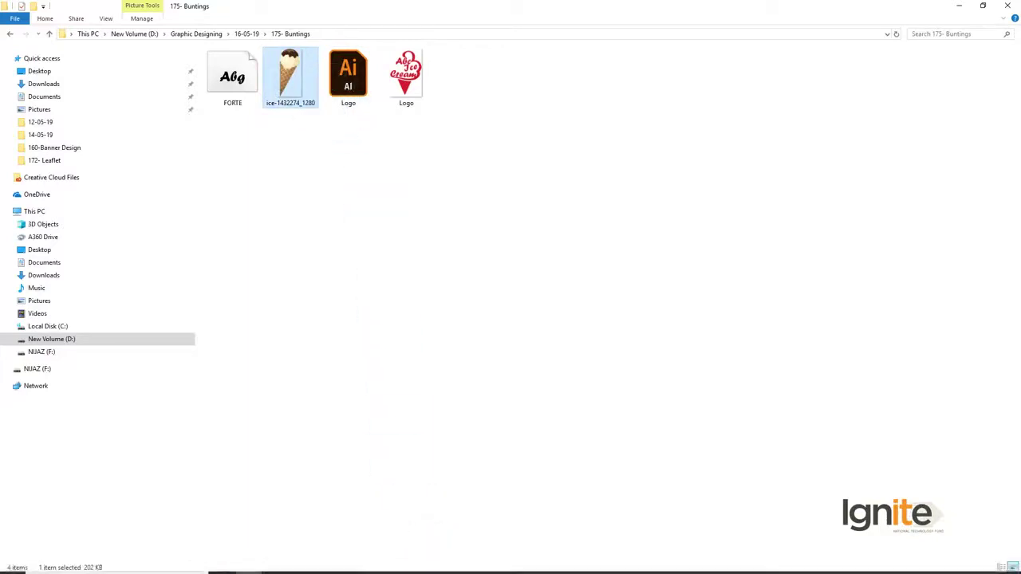
Switch to Illustrator and create a new portrait document, 5.85 in wide and 8.268 in high.
{"action": "left_click", "coordinate": [356, 564]}
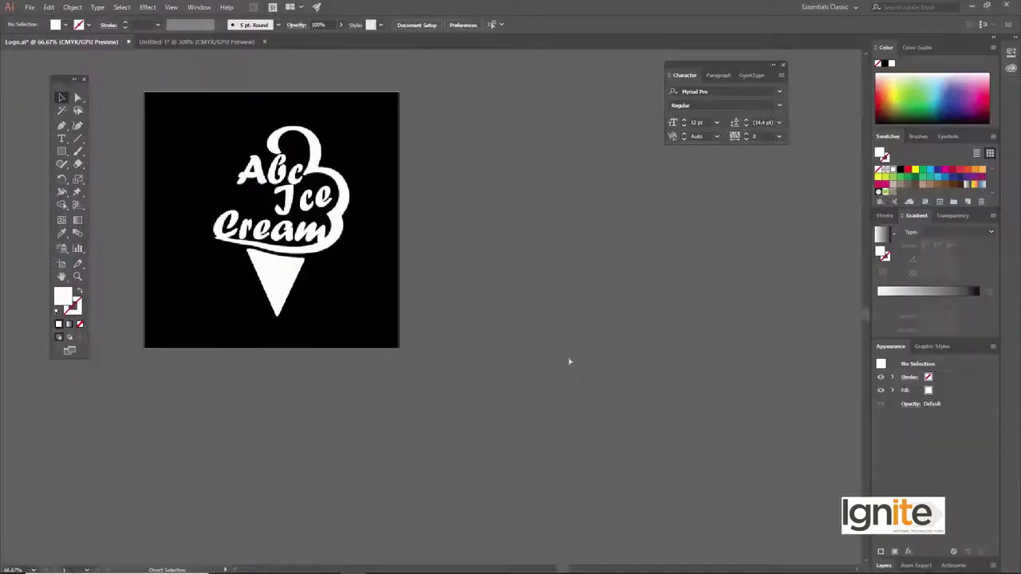
{"action": "key", "text": "ctrl+n"}
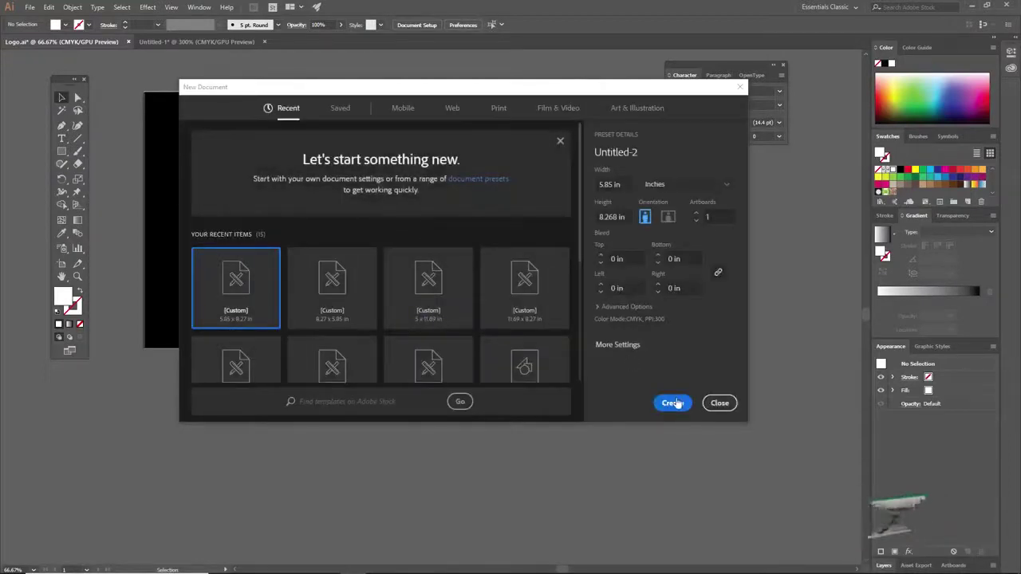
{"action": "left_click", "coordinate": [673, 403]}
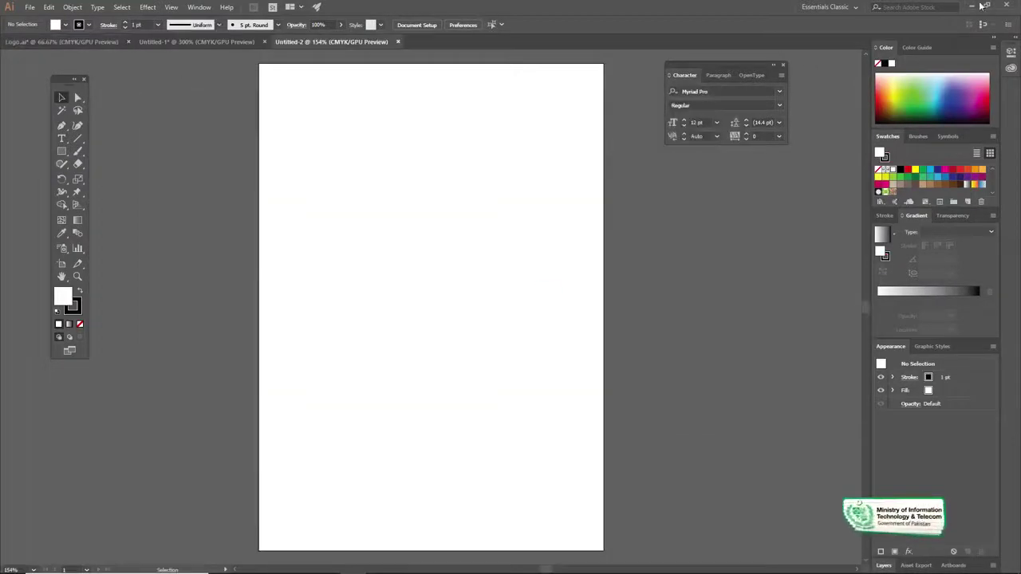
Place the ice-cream cone image ice-1432274_1280 from the 175- Buntings folder into the new document and embed it.
{"action": "left_click", "coordinate": [972, 5]}
{"action": "left_click_drag", "start_coordinate": [300, 71], "coordinate": [452, 325]}
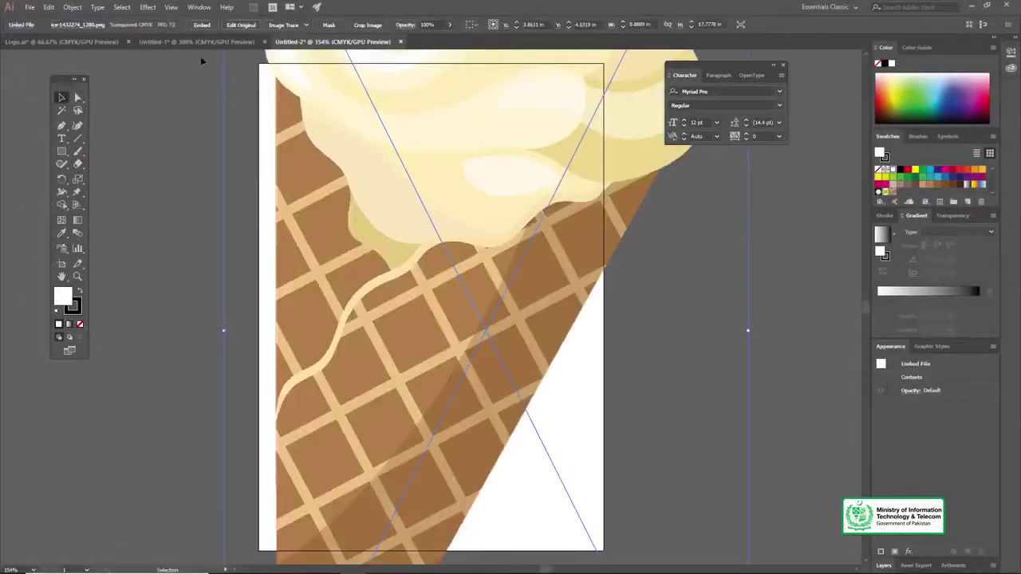
{"action": "left_click", "coordinate": [200, 24]}
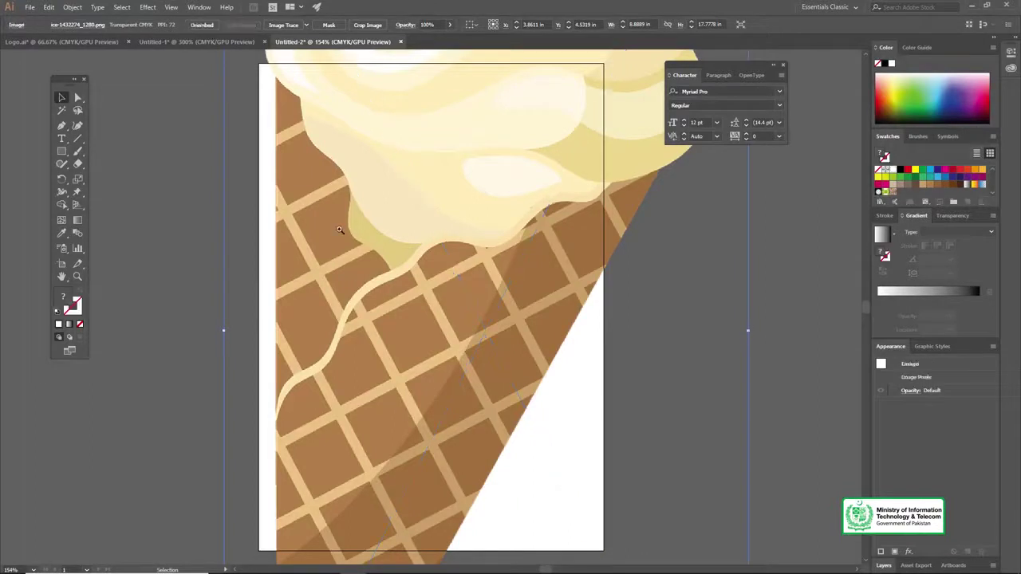
Scale the cone image down proportionally about its center to about 0.97 by 1.94 in.
{"action": "scroll", "coordinate": [391, 292], "scroll_direction": "down", "scroll_amount": 4}
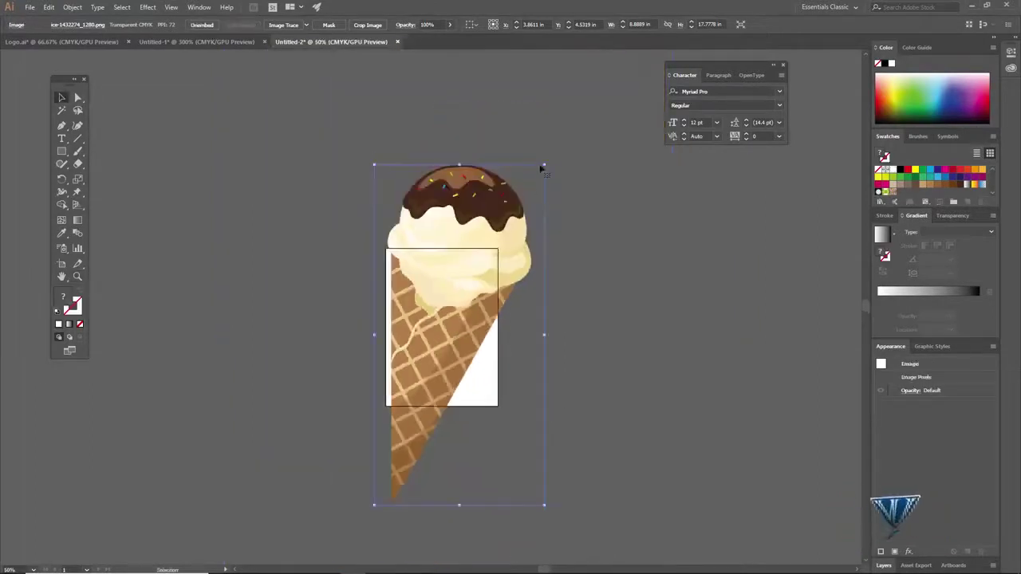
{"action": "left_click_drag", "start_coordinate": [544, 164], "coordinate": [474, 304]}
{"action": "key", "text": "z"}
{"action": "left_click", "coordinate": [460, 342]}
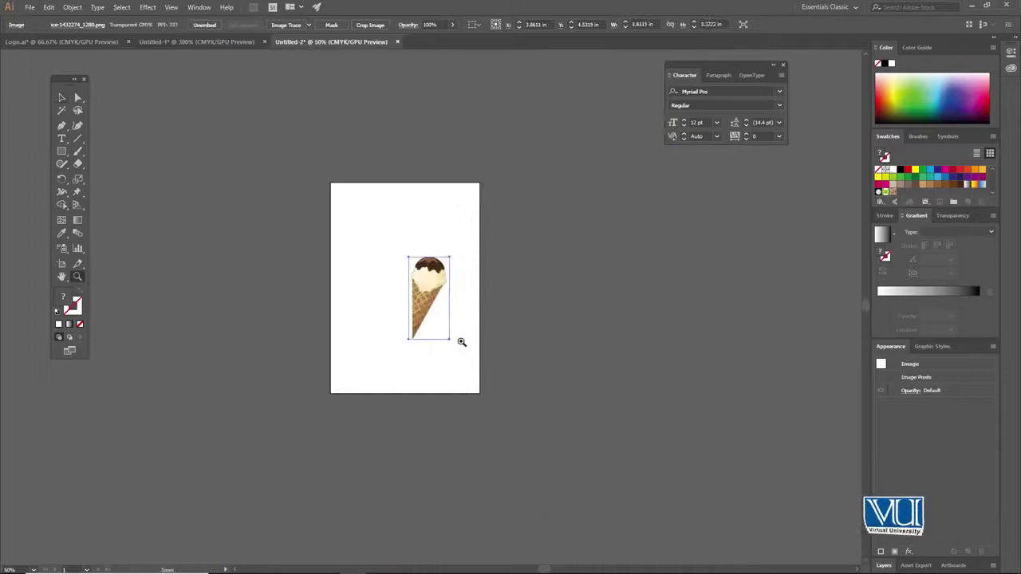
{"action": "left_click", "coordinate": [432, 304]}
{"action": "left_click", "coordinate": [429, 301]}
{"action": "left_click", "coordinate": [425, 283]}
{"action": "left_click_drag", "start_coordinate": [425, 283], "coordinate": [499, 273]}
{"action": "key", "text": "v"}
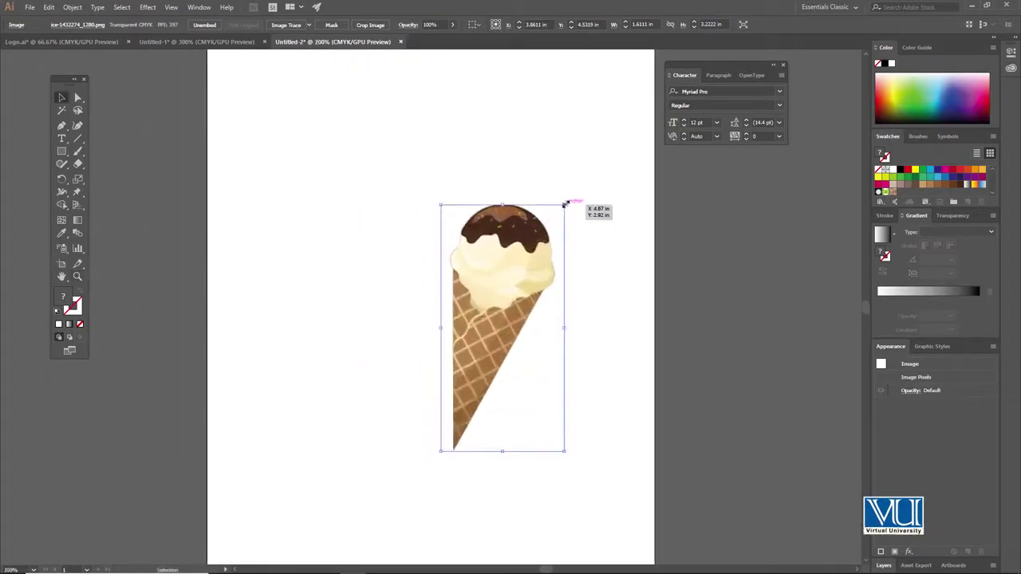
{"action": "left_click_drag", "start_coordinate": [564, 205], "coordinate": [540, 253]}
{"action": "key", "text": "z"}
{"action": "left_click", "coordinate": [496, 310]}
{"action": "key", "text": "v"}
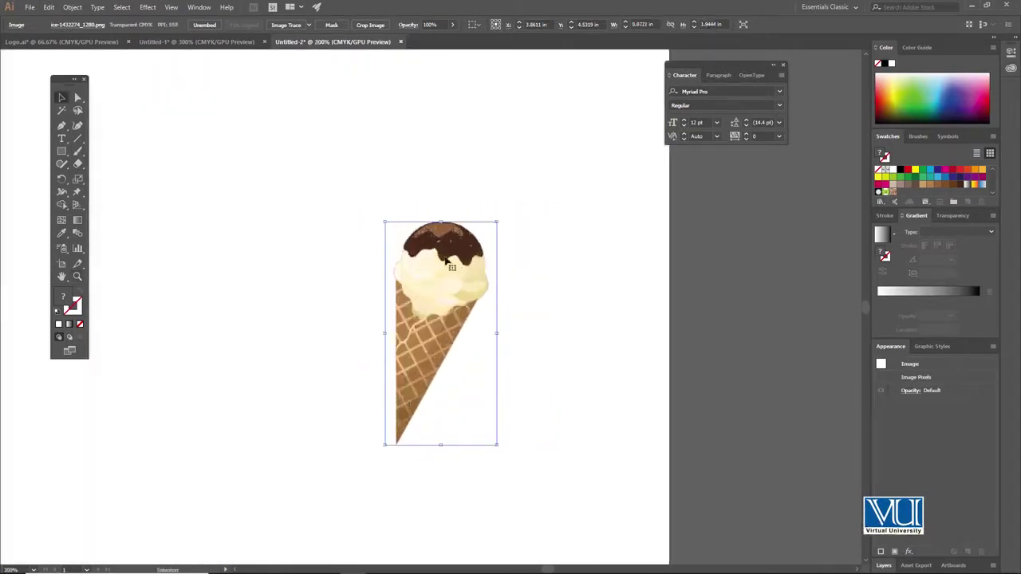
{"action": "left_click_drag", "start_coordinate": [434, 253], "coordinate": [495, 264]}
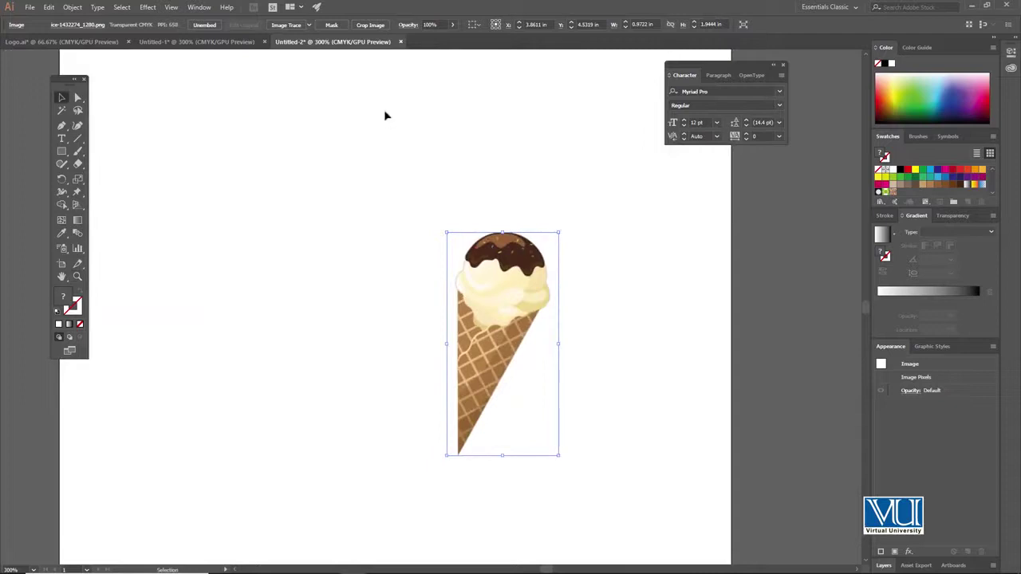
Show the rulers and place a horizontal guide level with the cone's lower tip.
{"action": "key", "text": "ctrl+r"}
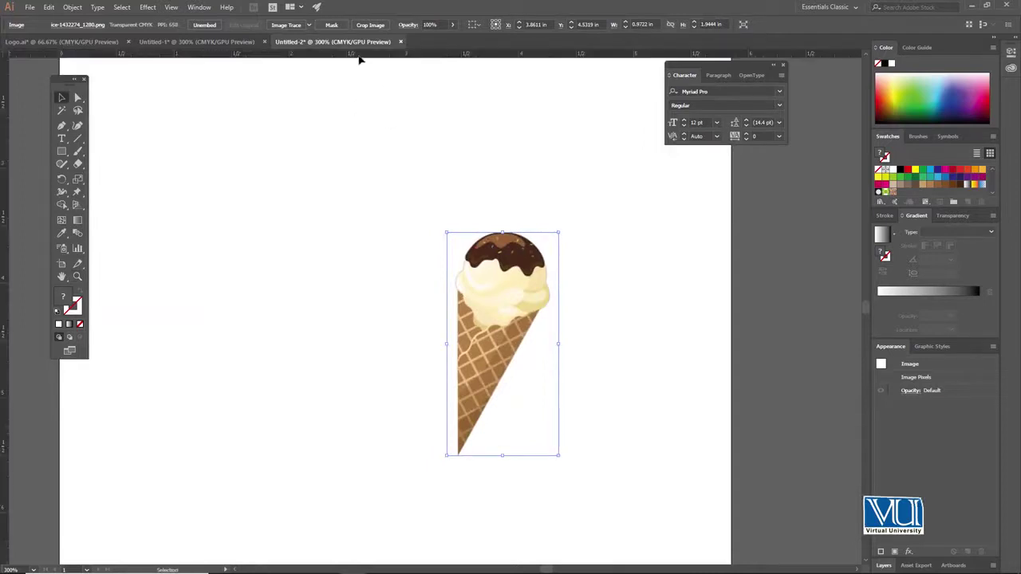
{"action": "left_click_drag", "start_coordinate": [359, 59], "coordinate": [399, 457]}
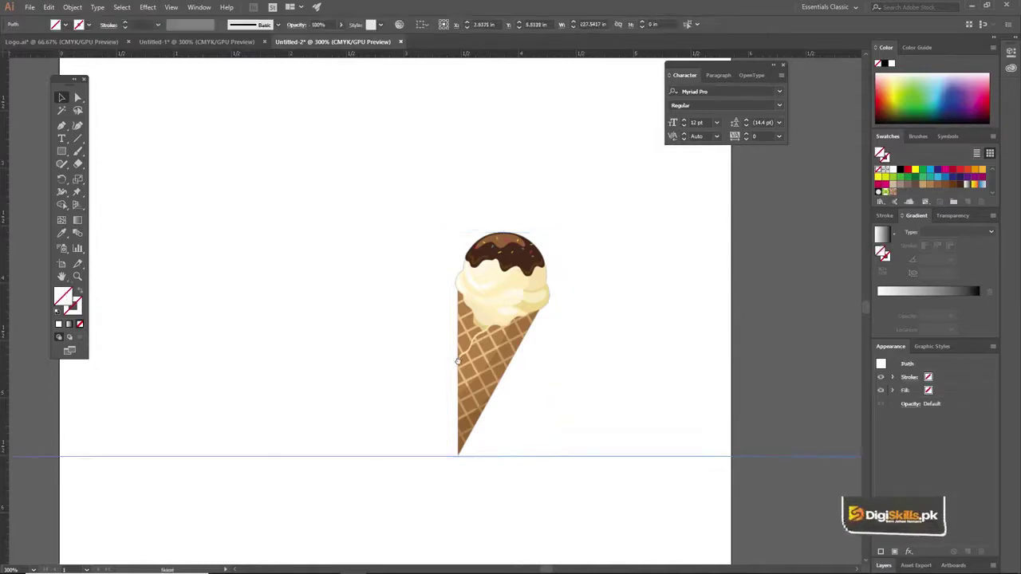
Rotate the cone clockwise until its lower edge runs along the guide, position it just above the guide and scale it down slightly.
{"action": "left_click_drag", "start_coordinate": [458, 362], "coordinate": [486, 329]}
{"action": "left_click", "coordinate": [473, 325], "text": "ctrl"}
{"action": "left_click", "coordinate": [517, 270]}
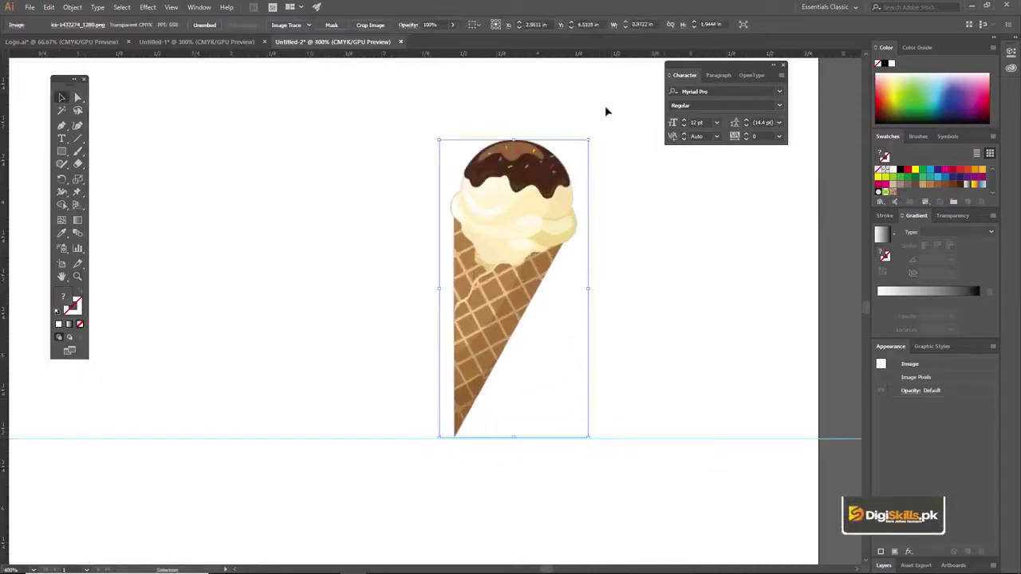
{"action": "left_click_drag", "start_coordinate": [588, 136], "coordinate": [678, 250]}
{"action": "left_click_drag", "start_coordinate": [554, 253], "coordinate": [634, 330]}
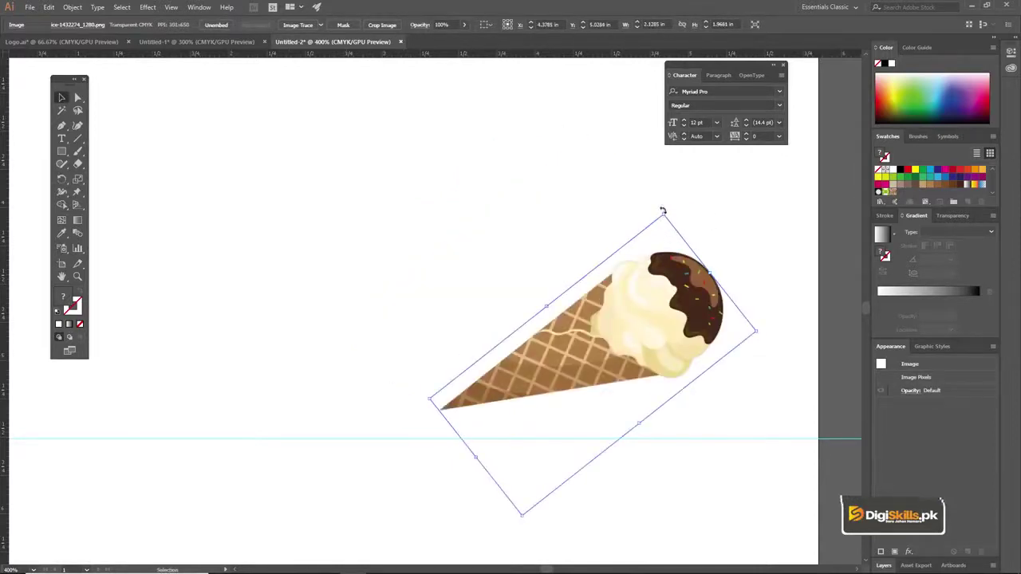
{"action": "left_click_drag", "start_coordinate": [662, 211], "coordinate": [693, 230]}
{"action": "left_click_drag", "start_coordinate": [617, 343], "coordinate": [632, 394]}
{"action": "left_click_drag", "start_coordinate": [699, 258], "coordinate": [689, 252]}
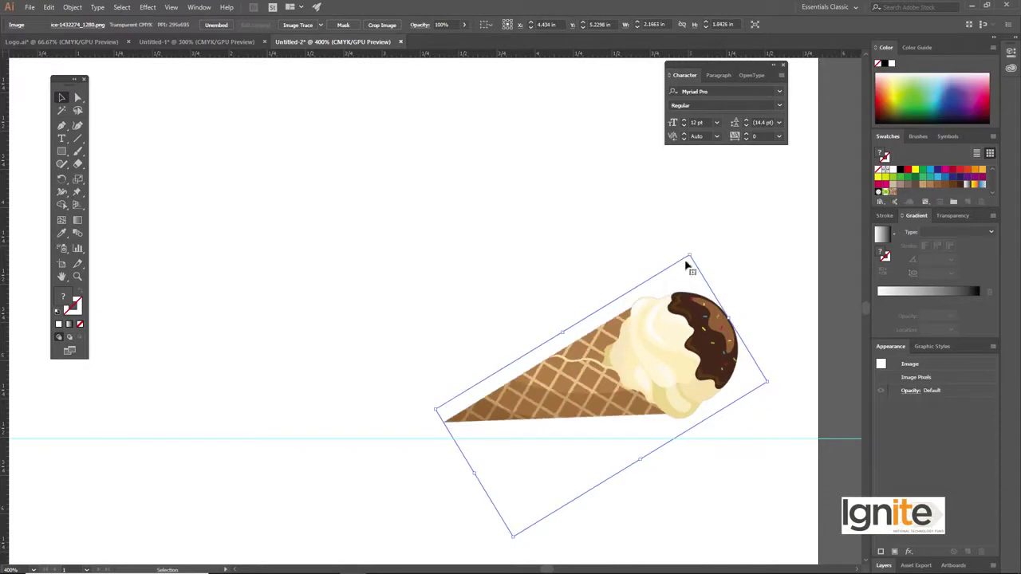
{"action": "left_click_drag", "start_coordinate": [688, 315], "coordinate": [699, 329]}
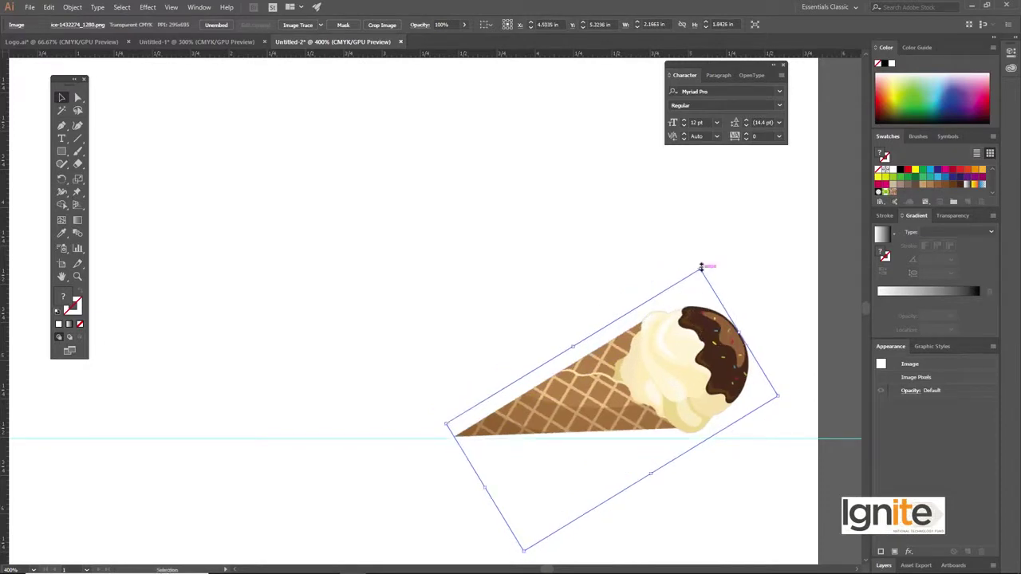
{"action": "left_click_drag", "start_coordinate": [700, 264], "coordinate": [706, 268]}
{"action": "left_click_drag", "start_coordinate": [686, 278], "coordinate": [760, 250]}
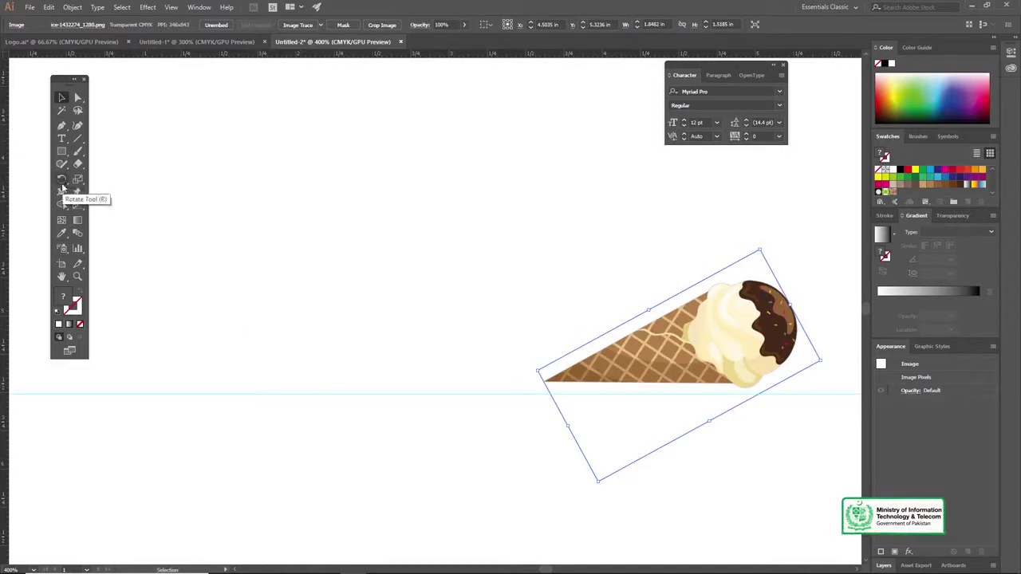
Create a copy of the cone rotated 30° about a point below its tip, and move it to leave a gap beside the original.
{"action": "left_click", "coordinate": [63, 186]}
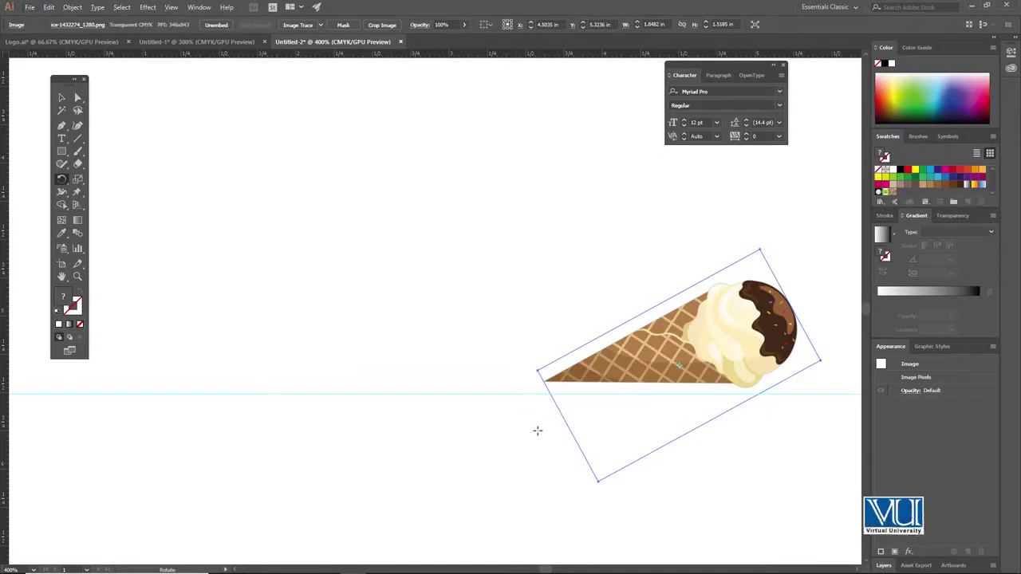
{"action": "left_click", "coordinate": [539, 431], "text": "alt"}
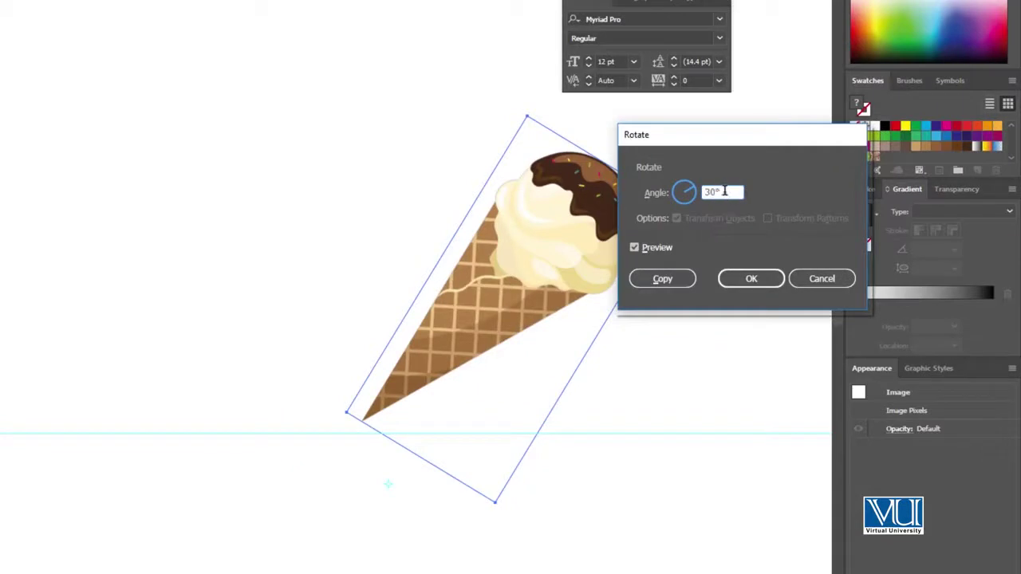
{"action": "left_click", "coordinate": [635, 247]}
{"action": "left_click", "coordinate": [635, 247]}
{"action": "double_click", "coordinate": [721, 192]}
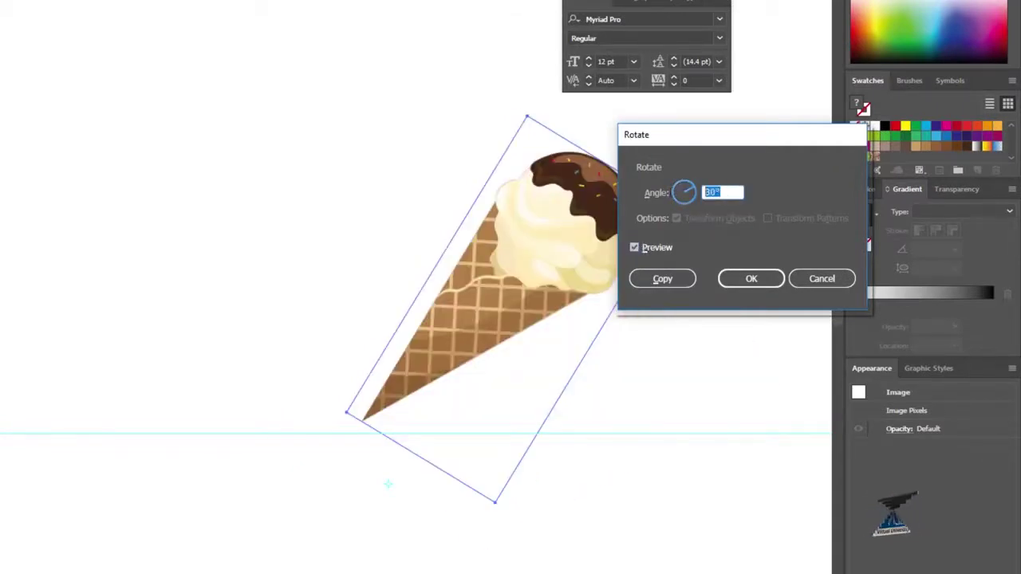
{"action": "type", "text": "30"}
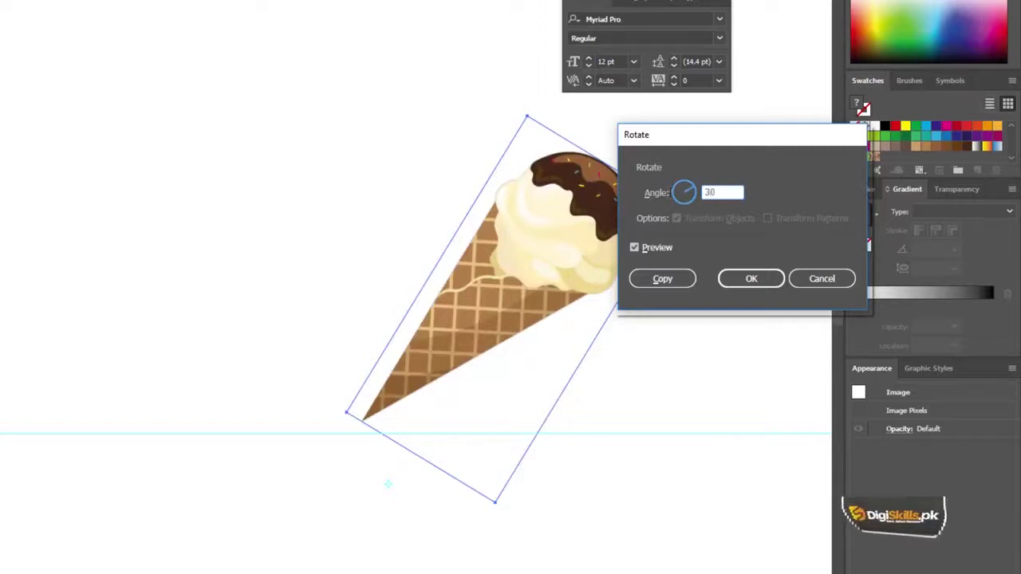
{"action": "left_click", "coordinate": [664, 279]}
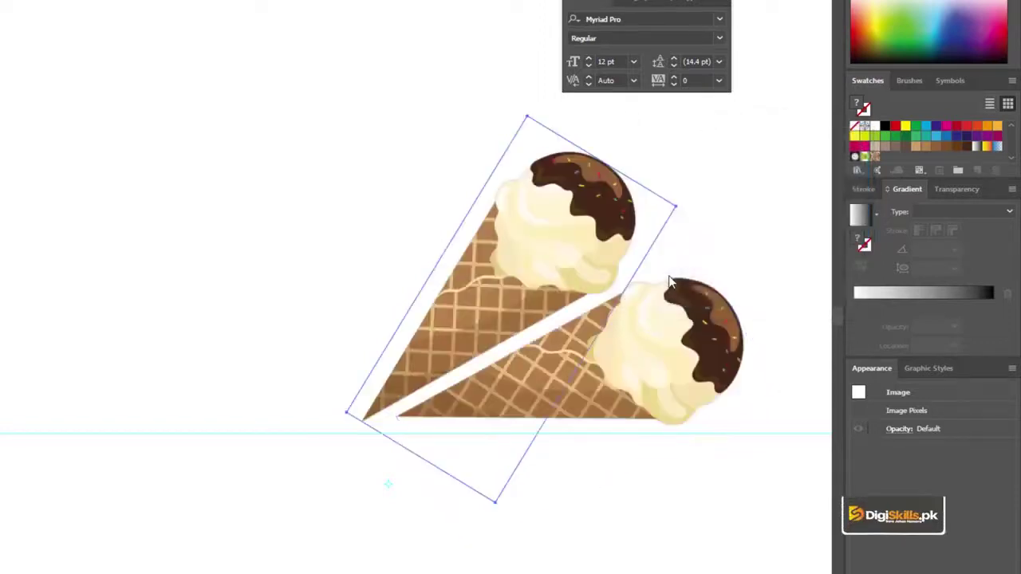
{"action": "left_click_drag", "start_coordinate": [488, 292], "coordinate": [520, 270]}
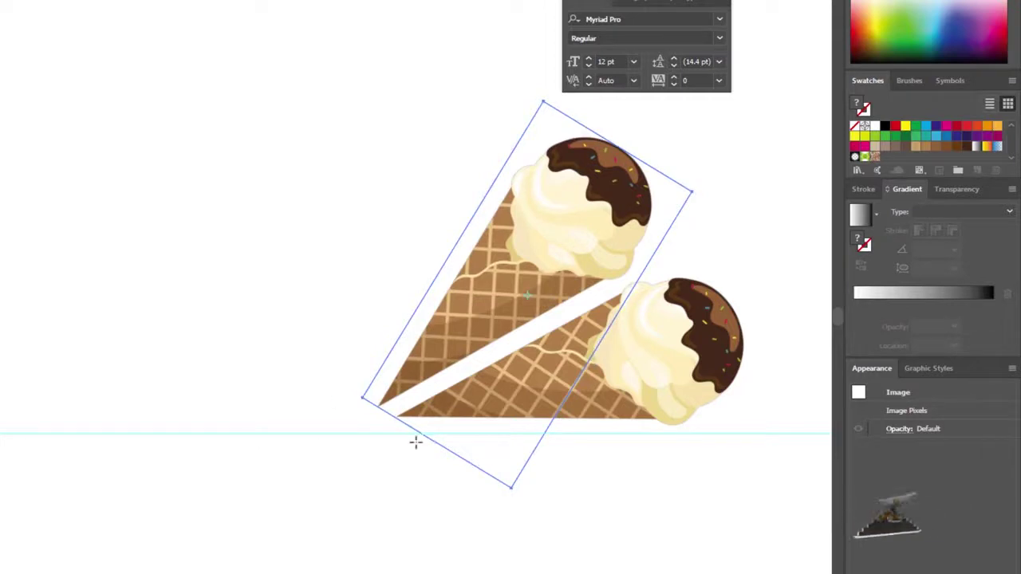
Add the third and fourth cones as successive copies rotated 30°, moving each to leave a narrow gap to its neighbour.
{"action": "left_click", "coordinate": [356, 405], "text": "alt"}
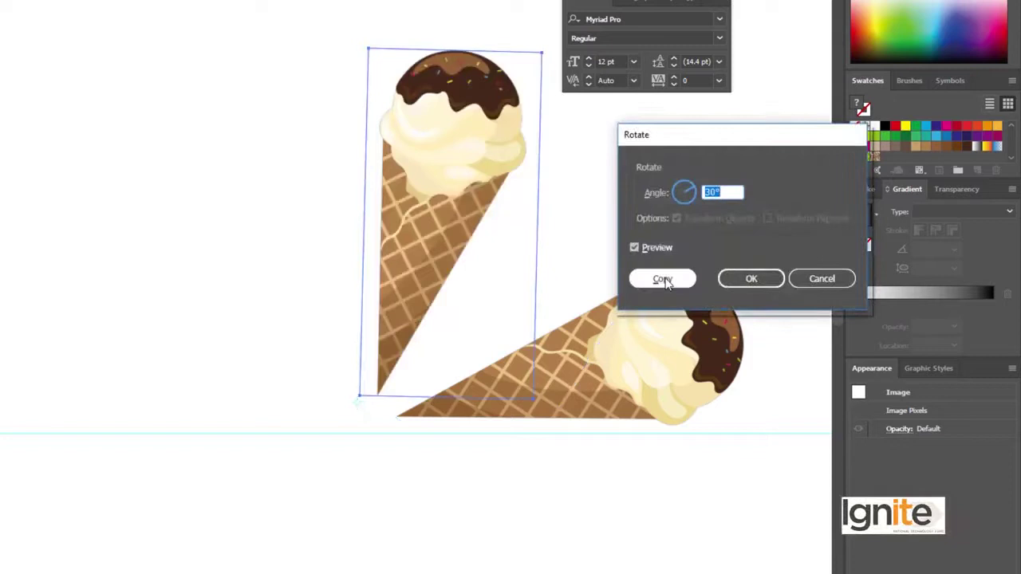
{"action": "left_click", "coordinate": [663, 279]}
{"action": "left_click_drag", "start_coordinate": [418, 216], "coordinate": [413, 231]}
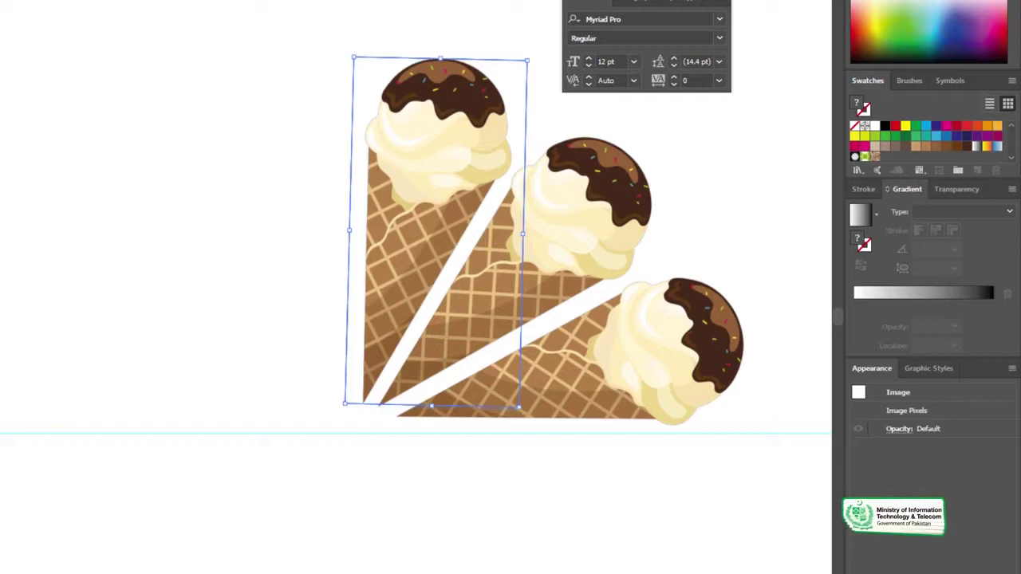
{"action": "left_click", "coordinate": [432, 431], "text": "alt"}
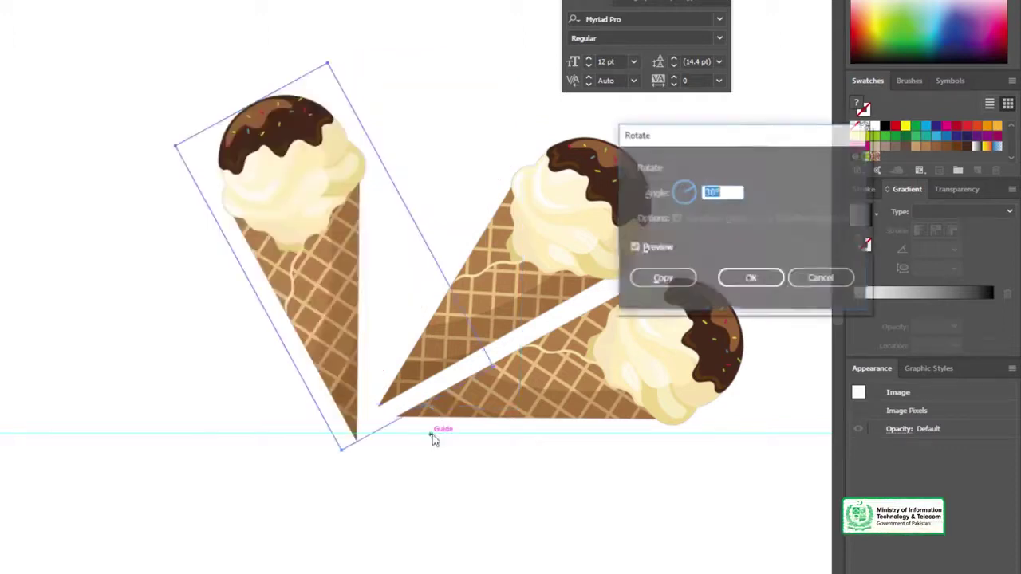
{"action": "left_click", "coordinate": [672, 281]}
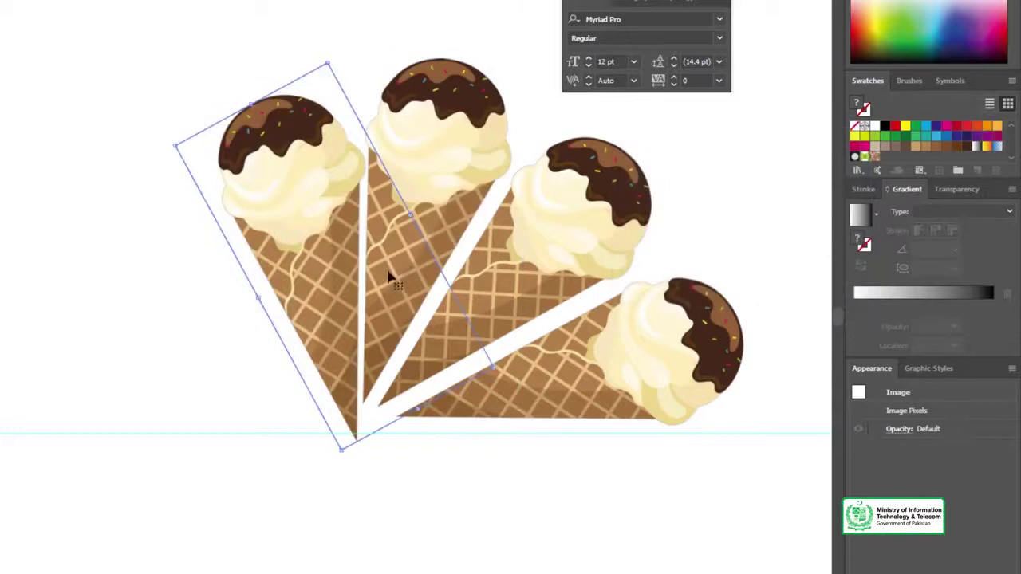
{"action": "mouse_move", "coordinate": [327, 281]}
{"action": "left_mouse_down"}
{"action": "mouse_move", "coordinate": [312, 270]}
{"action": "mouse_move", "coordinate": [322, 278]}
{"action": "mouse_move", "coordinate": [330, 269]}
{"action": "mouse_move", "coordinate": [311, 275]}
{"action": "left_mouse_up"}
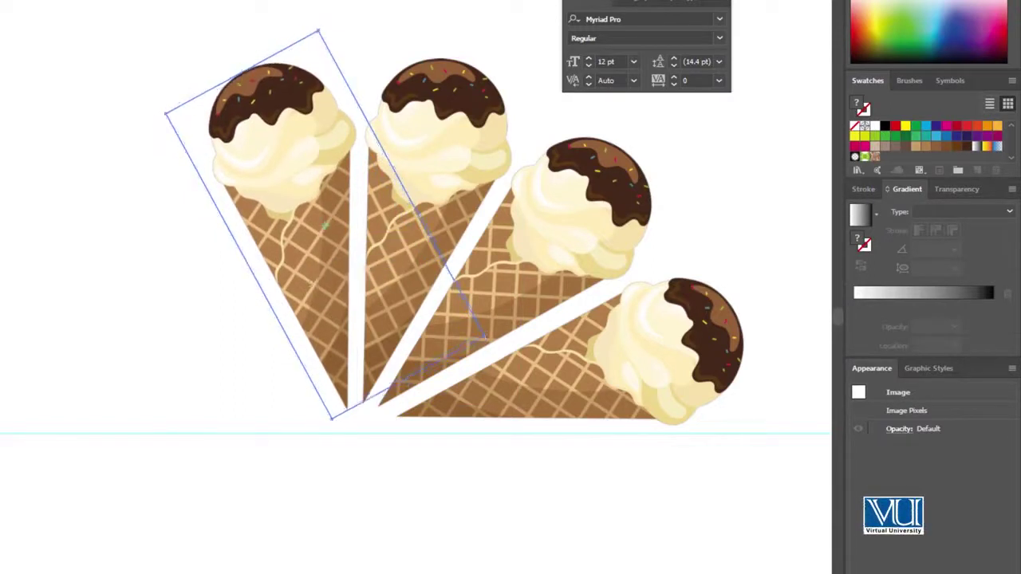
Complete the half-circle fan with two more cone copies, each rotated 30° and moved into place beside the previous one.
{"action": "left_click", "coordinate": [412, 392], "text": "alt"}
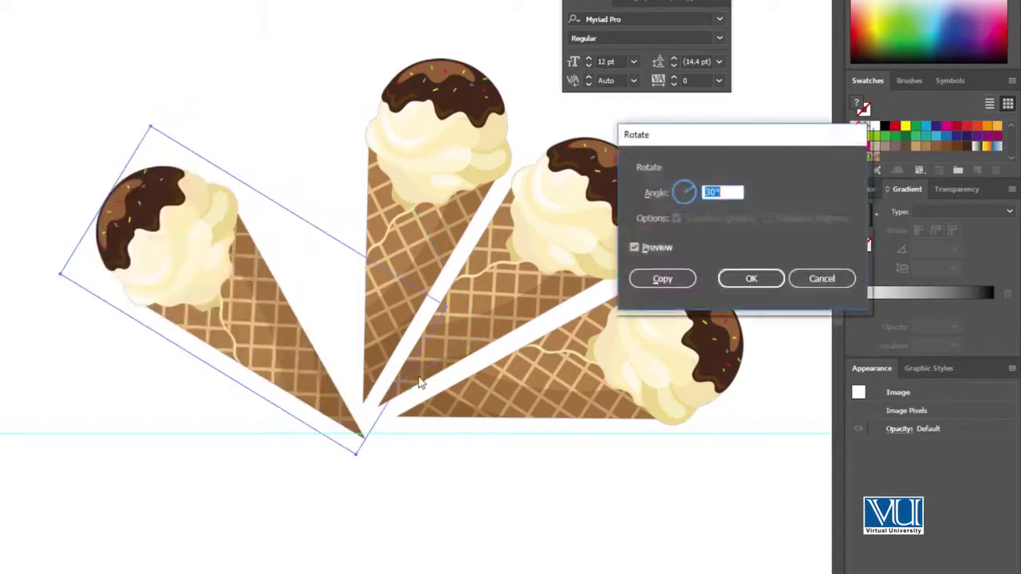
{"action": "left_click", "coordinate": [688, 278]}
{"action": "left_click_drag", "start_coordinate": [200, 285], "coordinate": [204, 272]}
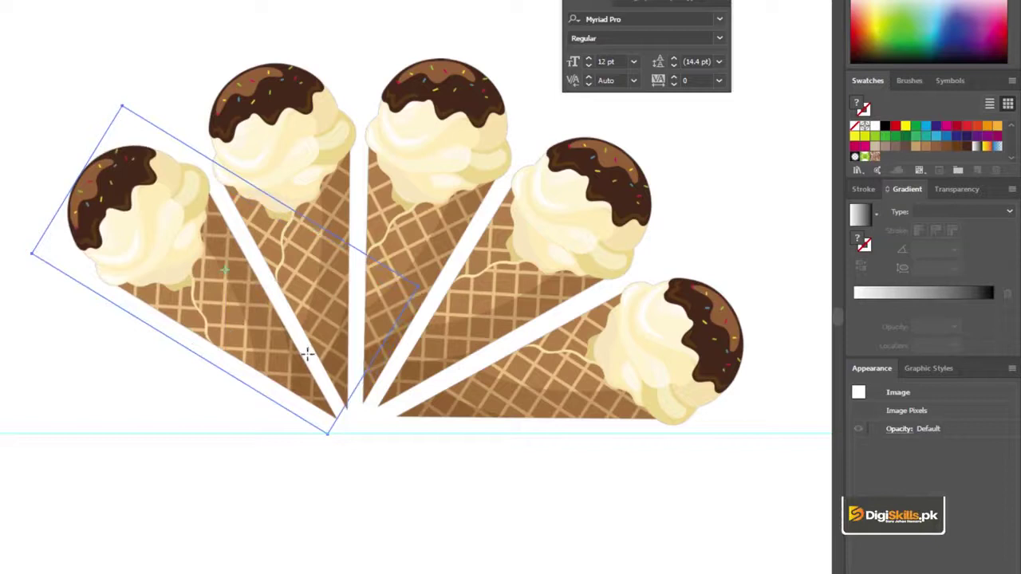
{"action": "left_click", "coordinate": [324, 378], "text": "alt"}
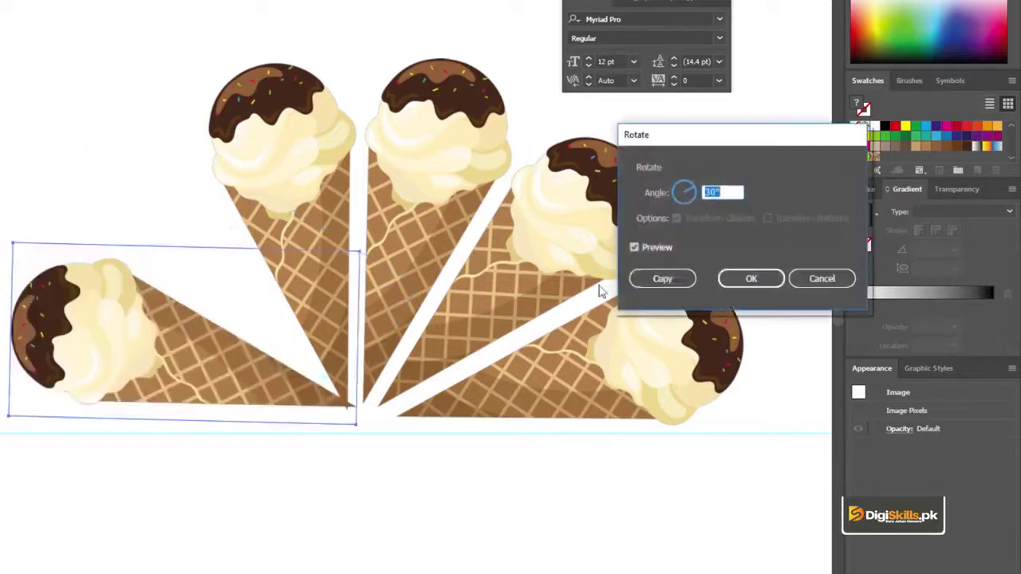
{"action": "left_click", "coordinate": [666, 285]}
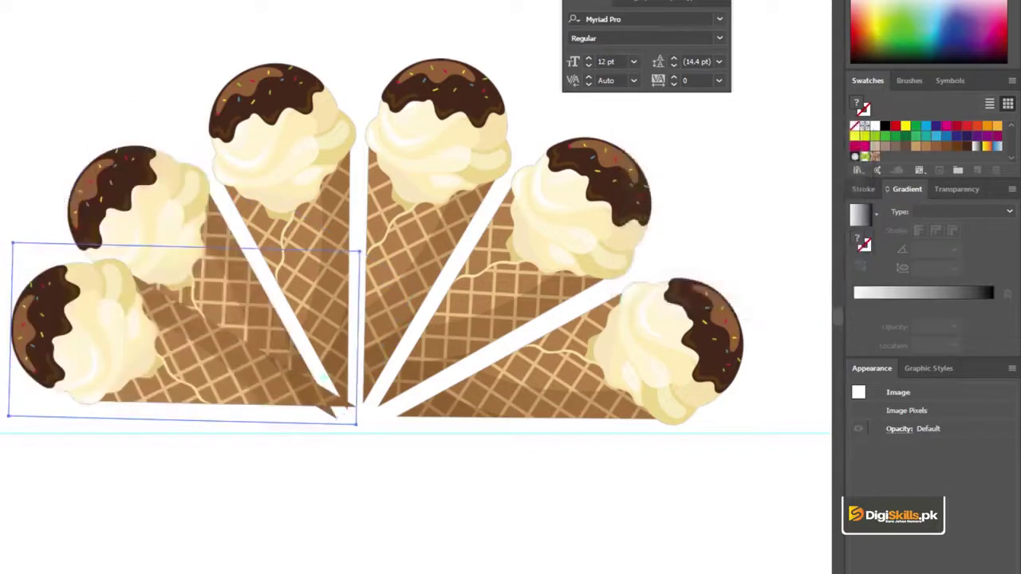
{"action": "left_click_drag", "start_coordinate": [50, 314], "coordinate": [87, 341]}
{"action": "left_click", "coordinate": [402, 435], "text": "ctrl"}
{"action": "left_click", "coordinate": [402, 436], "text": "ctrl"}
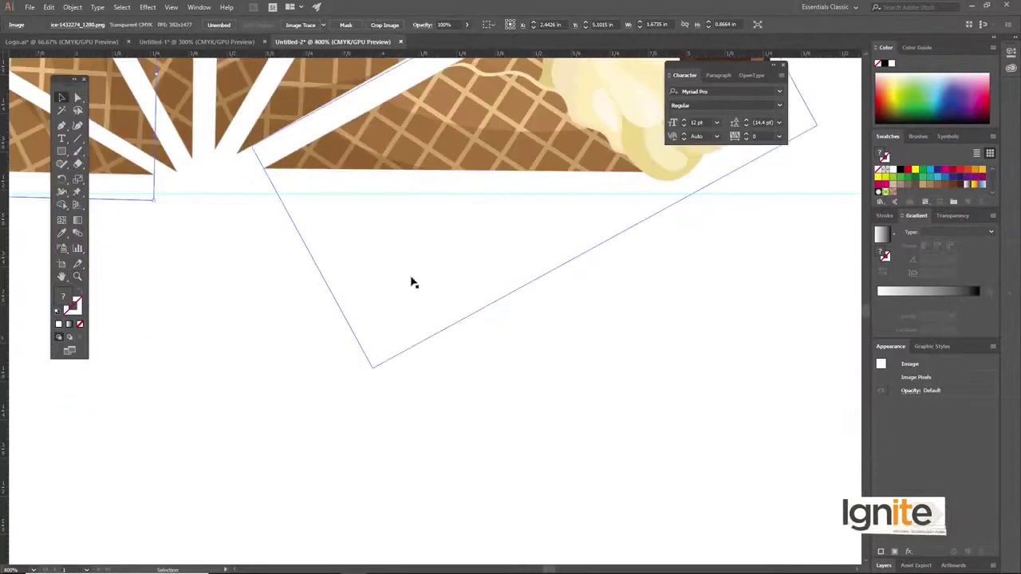
{"action": "left_click_drag", "start_coordinate": [305, 193], "coordinate": [416, 319]}
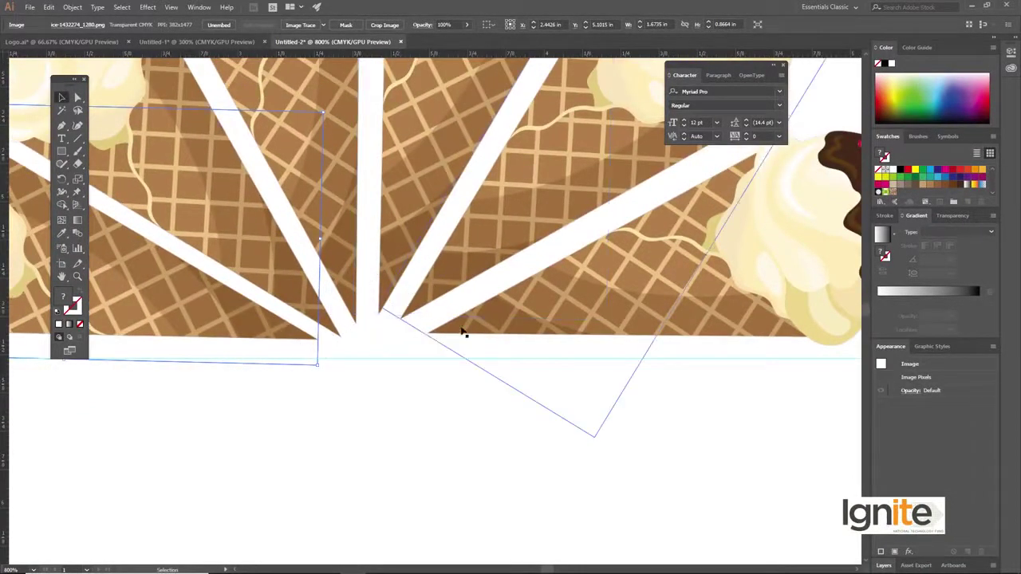
{"action": "left_click", "coordinate": [396, 338], "text": "alt"}
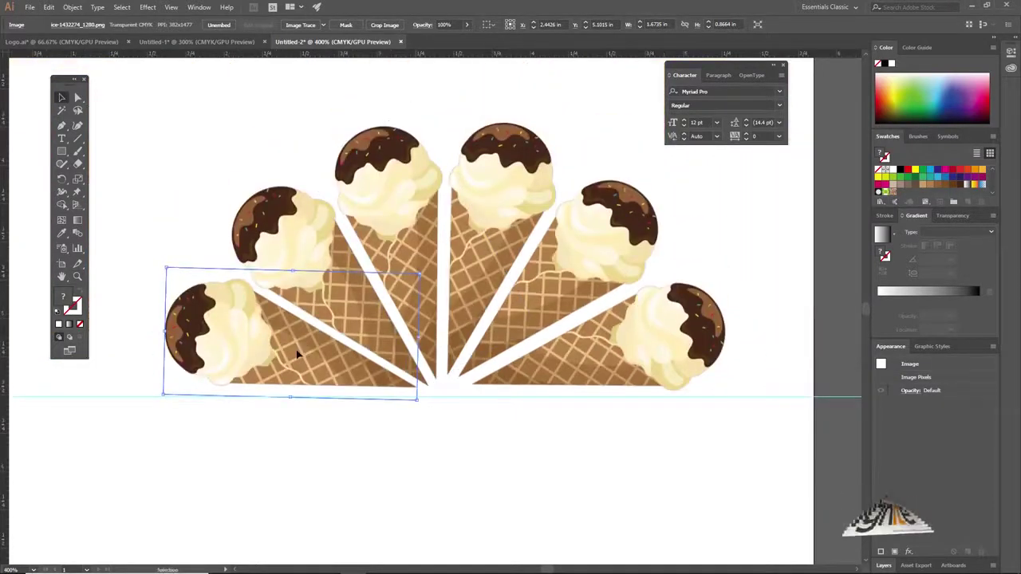
Move the lowest left cone slightly toward the centre of the fan and delete the horizontal guide.
{"action": "left_click_drag", "start_coordinate": [292, 353], "coordinate": [298, 356]}
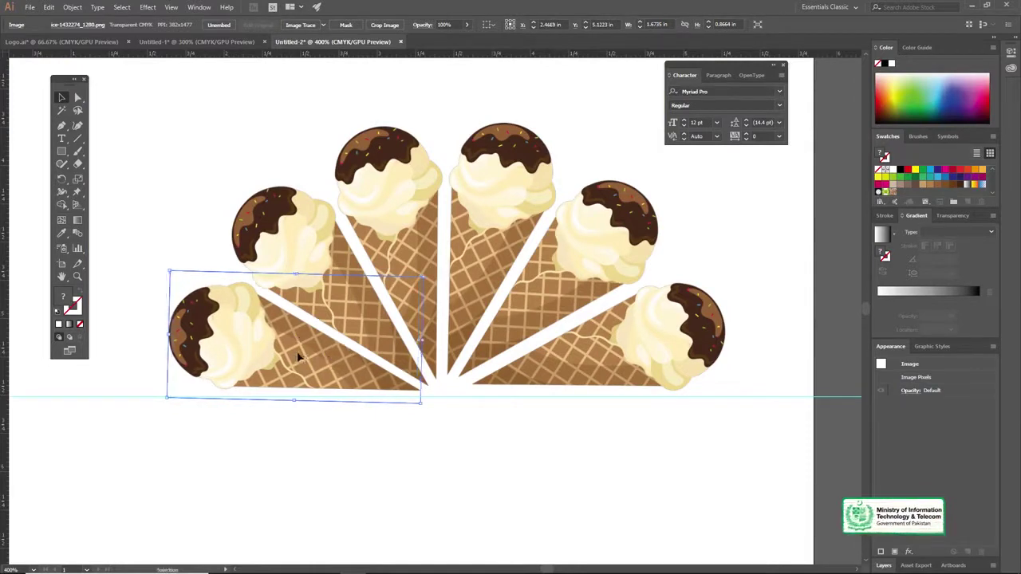
{"action": "scroll", "coordinate": [559, 285], "scroll_direction": "down", "scroll_amount": 1}
{"action": "left_click", "coordinate": [702, 410]}
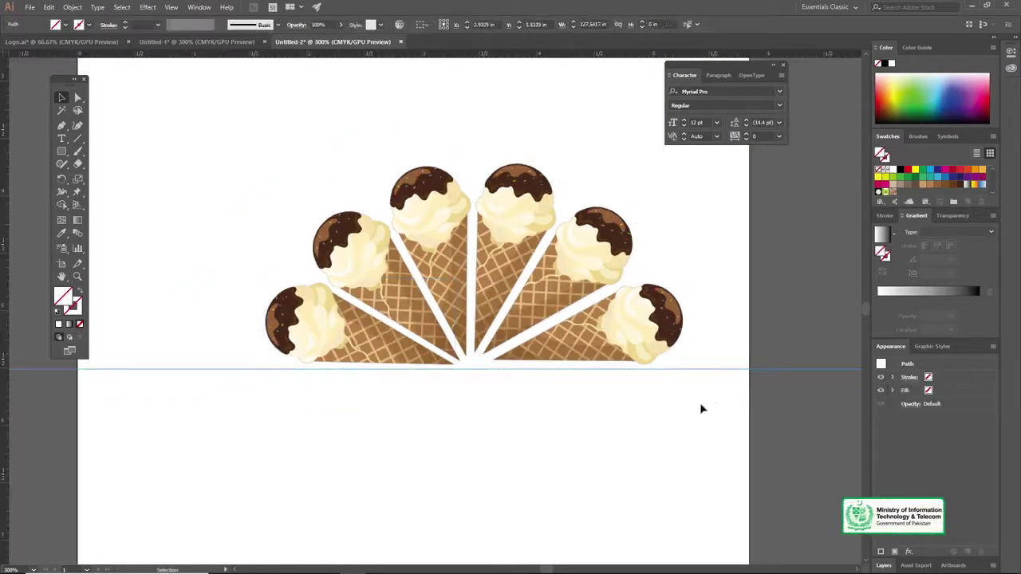
{"action": "left_click", "coordinate": [711, 409]}
Even out the gaps by nudging the four right-hand cones right and the five right-hand cones slightly up.
{"action": "left_click_drag", "start_coordinate": [646, 273], "coordinate": [686, 386]}
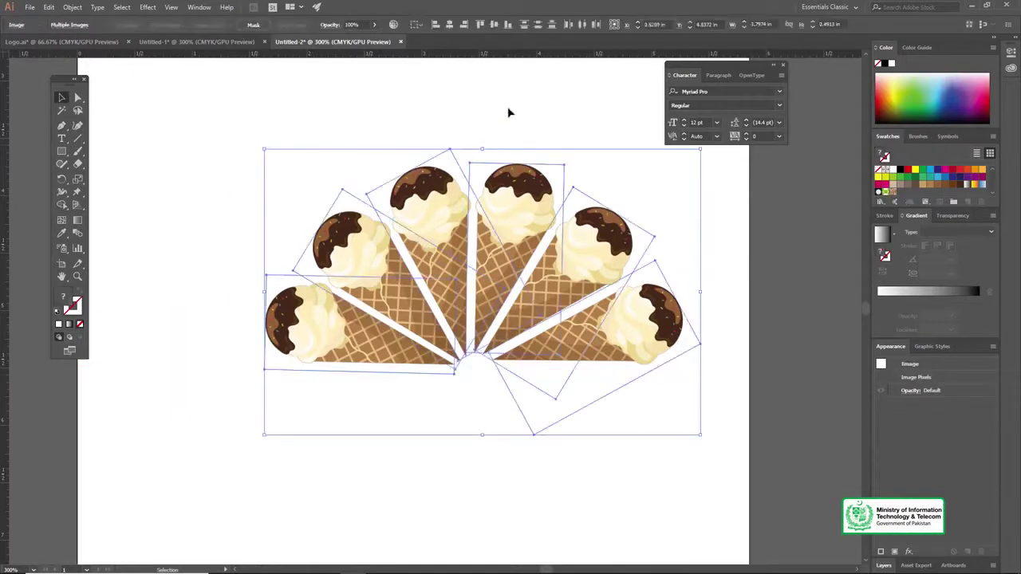
{"action": "left_click", "coordinate": [695, 237]}
{"action": "left_click_drag", "start_coordinate": [431, 136], "coordinate": [718, 313]}
{"action": "left_click", "coordinate": [559, 112]}
{"action": "left_click_drag", "start_coordinate": [652, 246], "coordinate": [447, 217]}
{"action": "key", "text": "Right"}
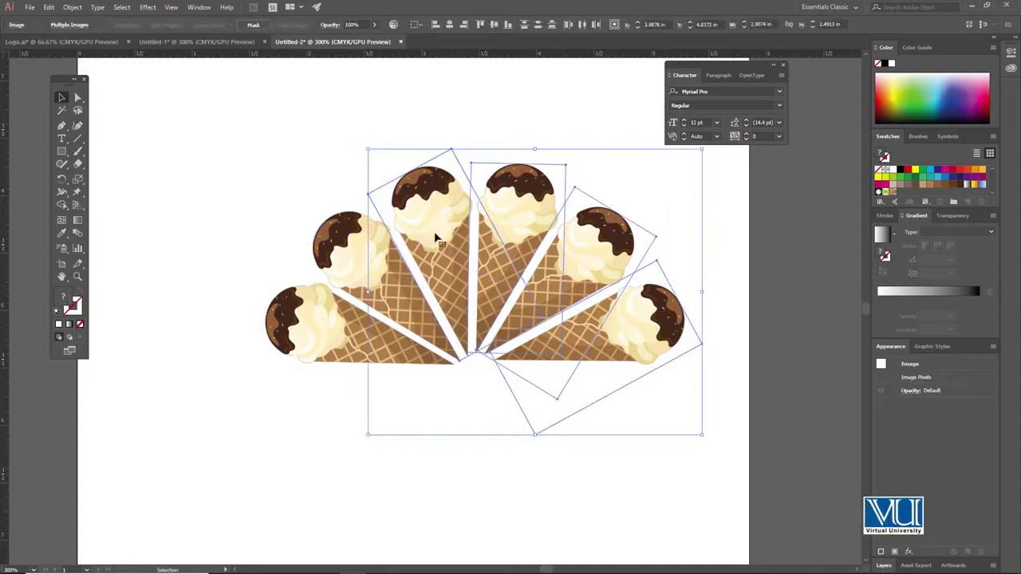
{"action": "left_click", "coordinate": [359, 249], "text": "shift"}
{"action": "key", "text": "Up"}
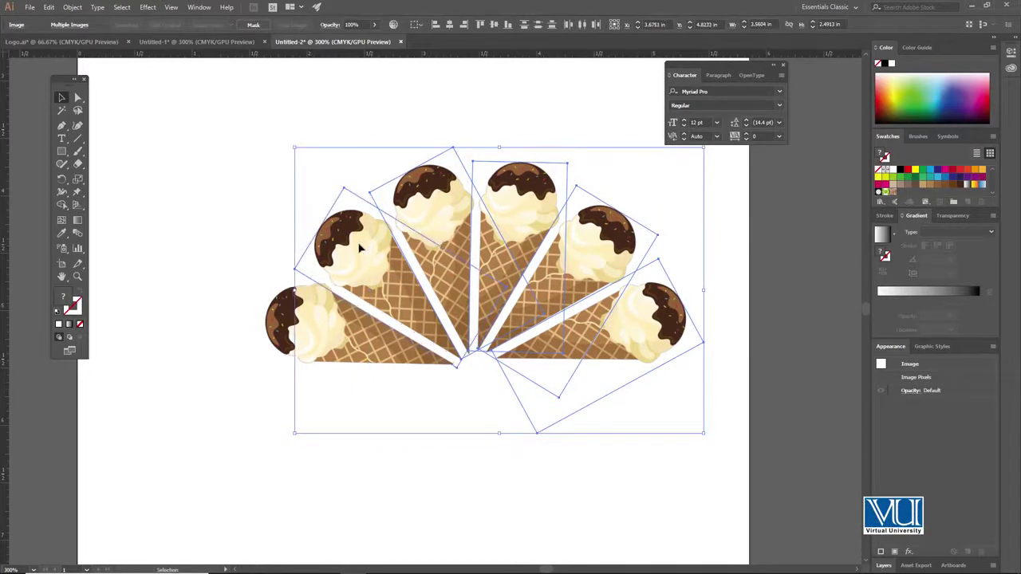
Rotate all six cones together slightly clockwise and group them.
{"action": "left_click", "coordinate": [362, 139]}
{"action": "left_click_drag", "start_coordinate": [244, 140], "coordinate": [666, 381]}
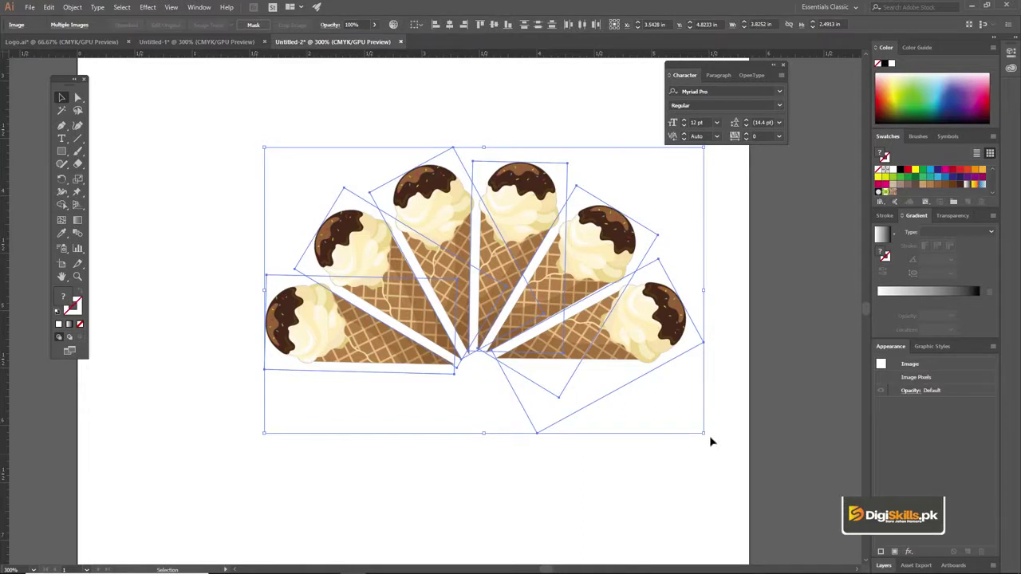
{"action": "left_click_drag", "start_coordinate": [707, 438], "coordinate": [697, 442]}
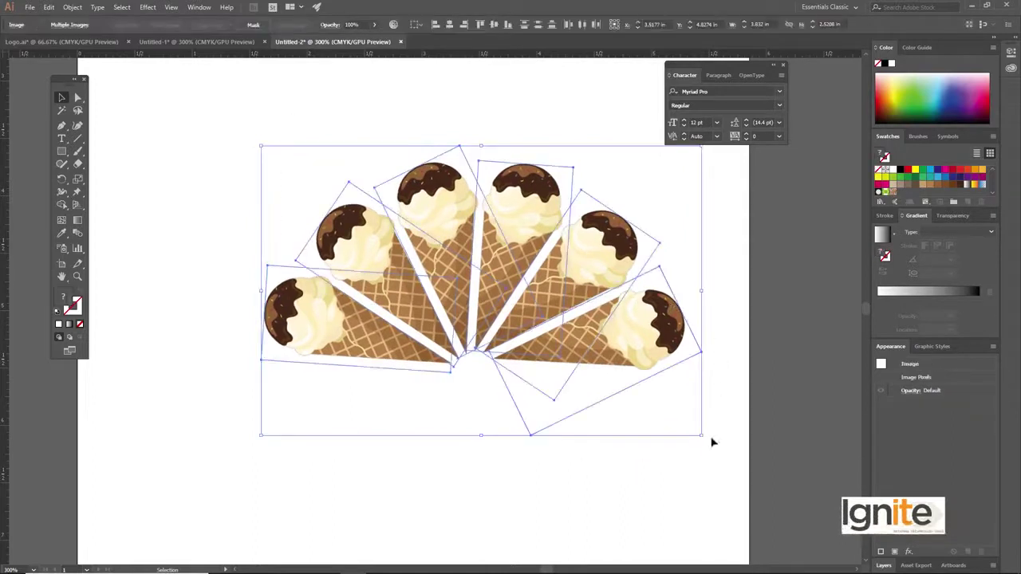
{"action": "left_click_drag", "start_coordinate": [706, 440], "coordinate": [701, 437]}
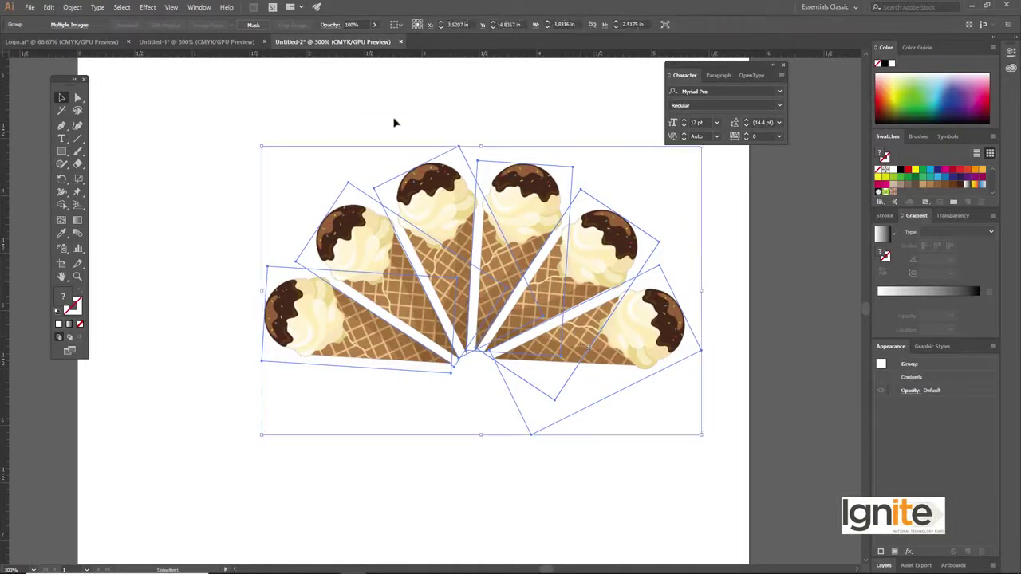
{"action": "left_click", "coordinate": [401, 71]}
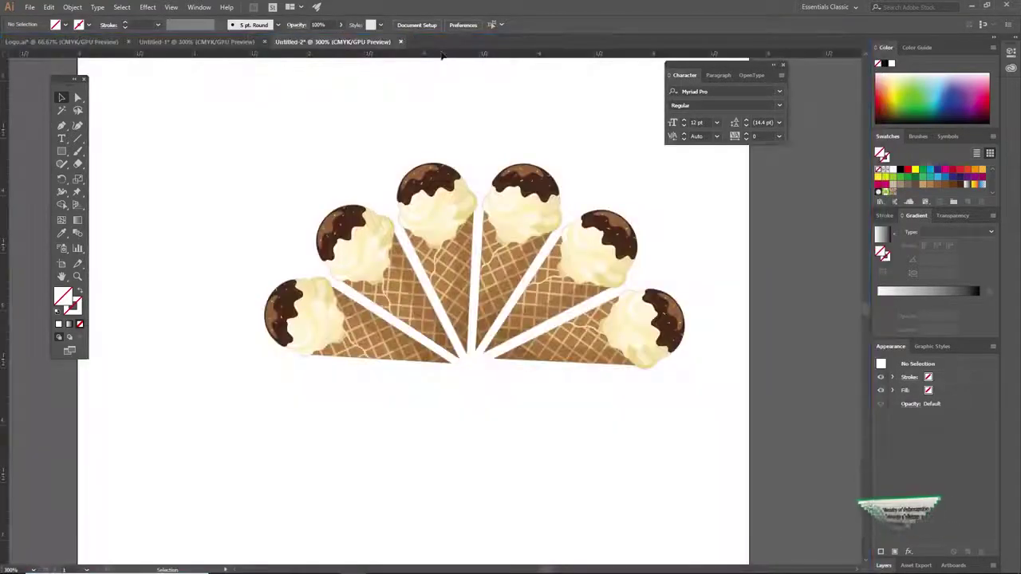
Add a horizontal guide along the fan's base and rotate the cone group slightly to level it with the guide.
{"action": "left_click_drag", "start_coordinate": [450, 361], "coordinate": [455, 365]}
{"action": "left_click", "coordinate": [624, 334]}
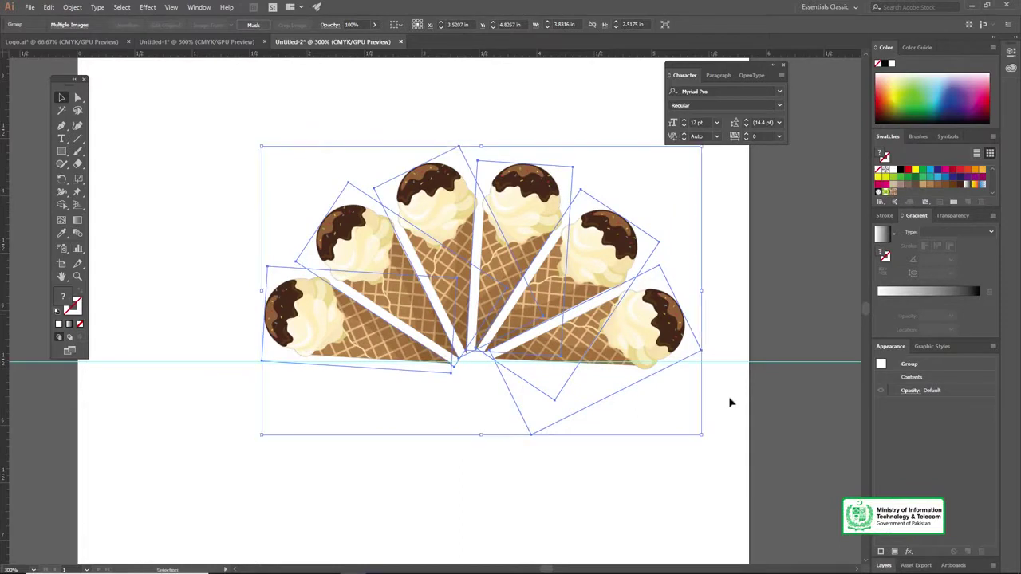
{"action": "left_click_drag", "start_coordinate": [705, 440], "coordinate": [706, 439]}
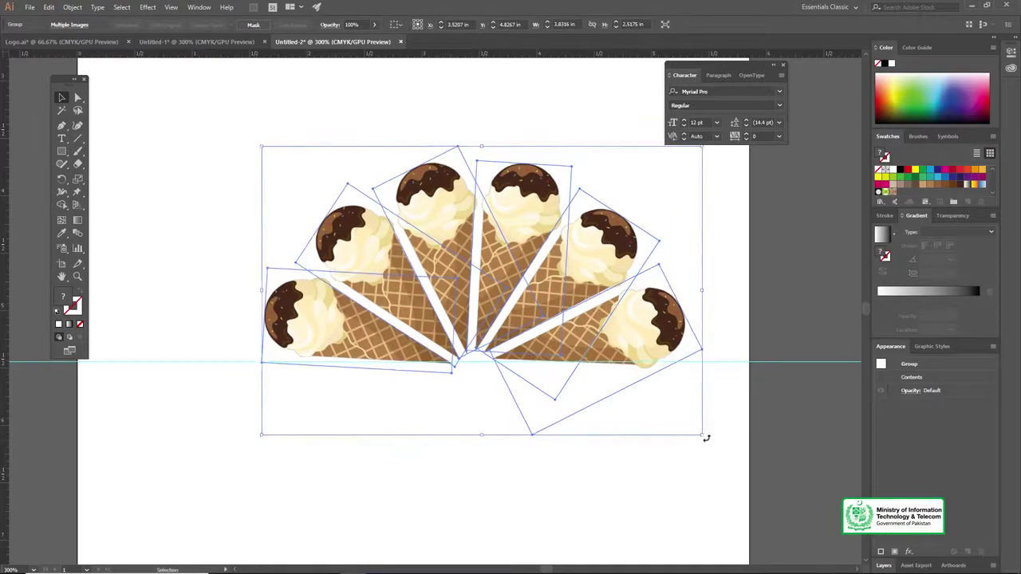
Select the whole cone group and copy it.
{"action": "left_click", "coordinate": [167, 146]}
{"action": "left_click", "coordinate": [436, 244]}
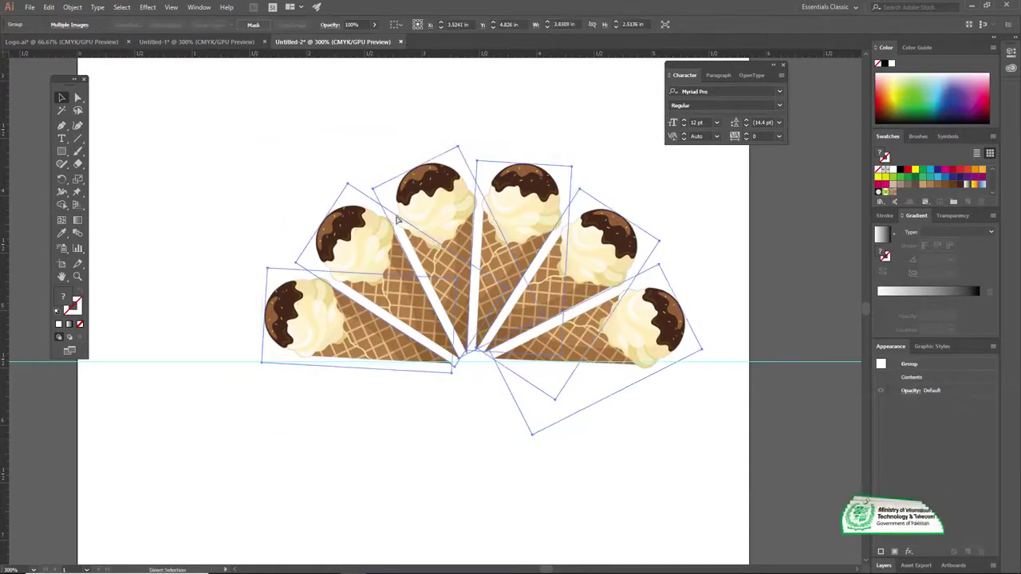
{"action": "key", "text": "v"}
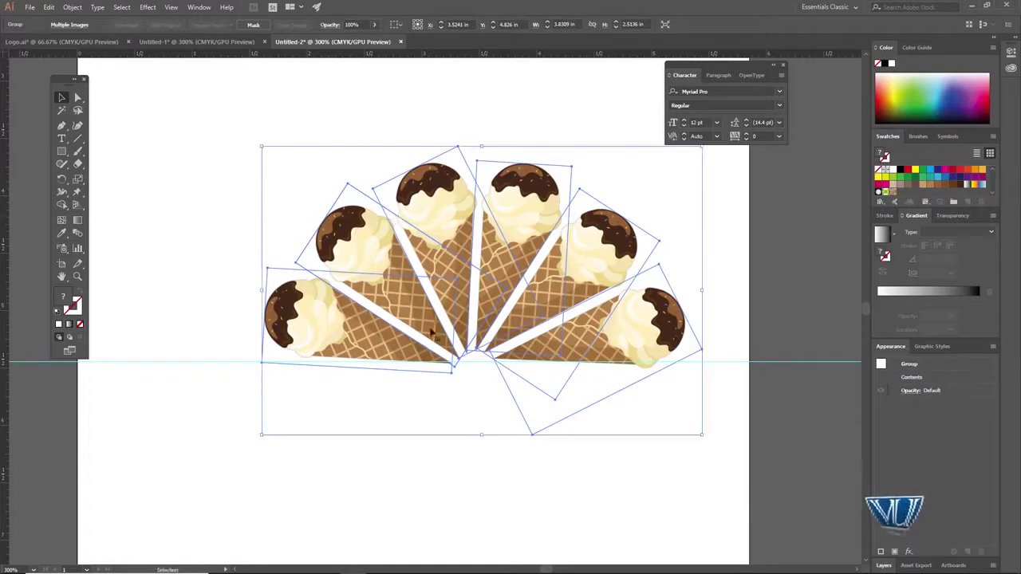
Switch to Photoshop and create a print document 8 × 8 inches at 300 pixels/inch in CMYK Color.
{"action": "left_click", "coordinate": [380, 564]}
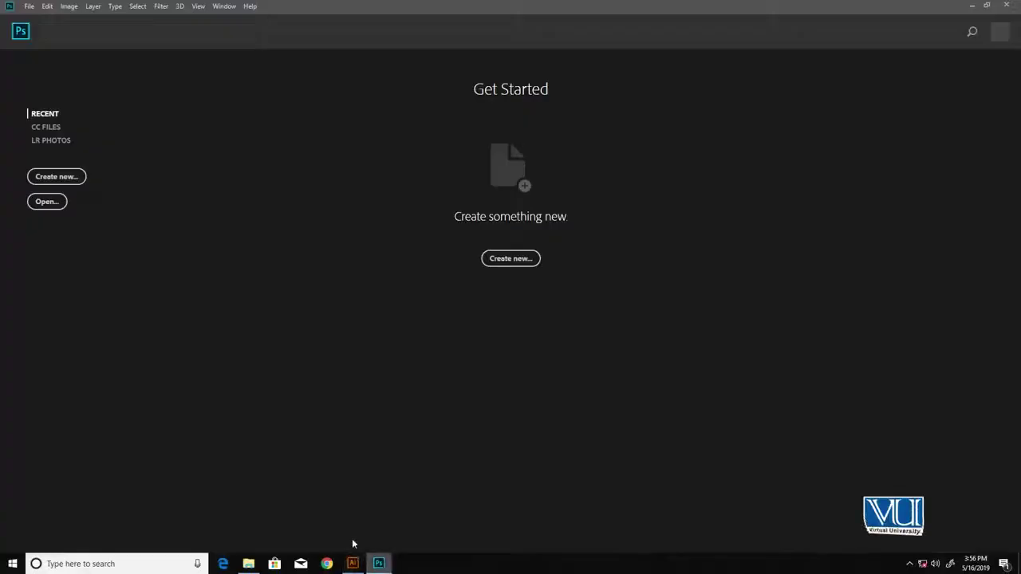
{"action": "left_click", "coordinate": [526, 260]}
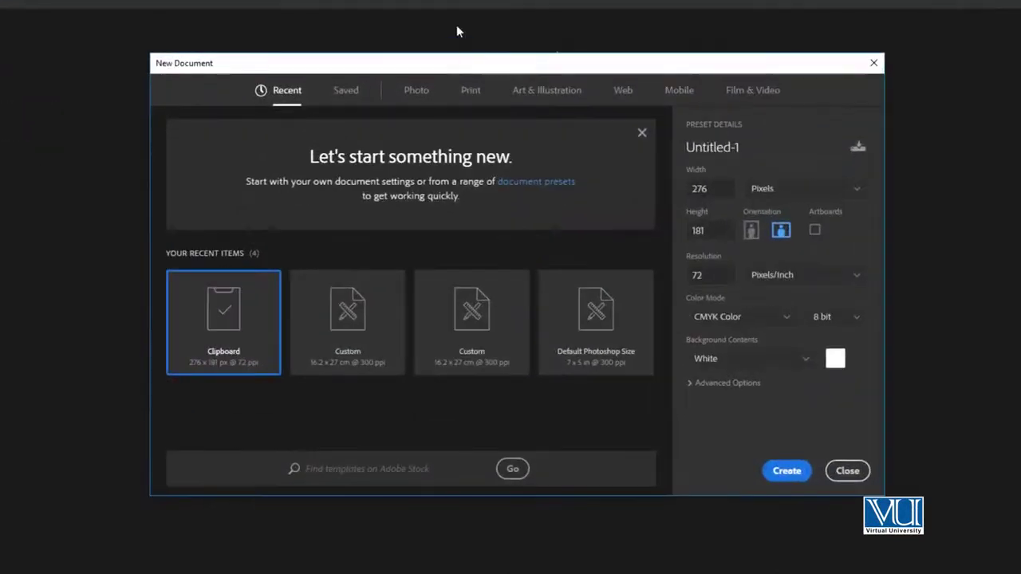
{"action": "left_click", "coordinate": [470, 91]}
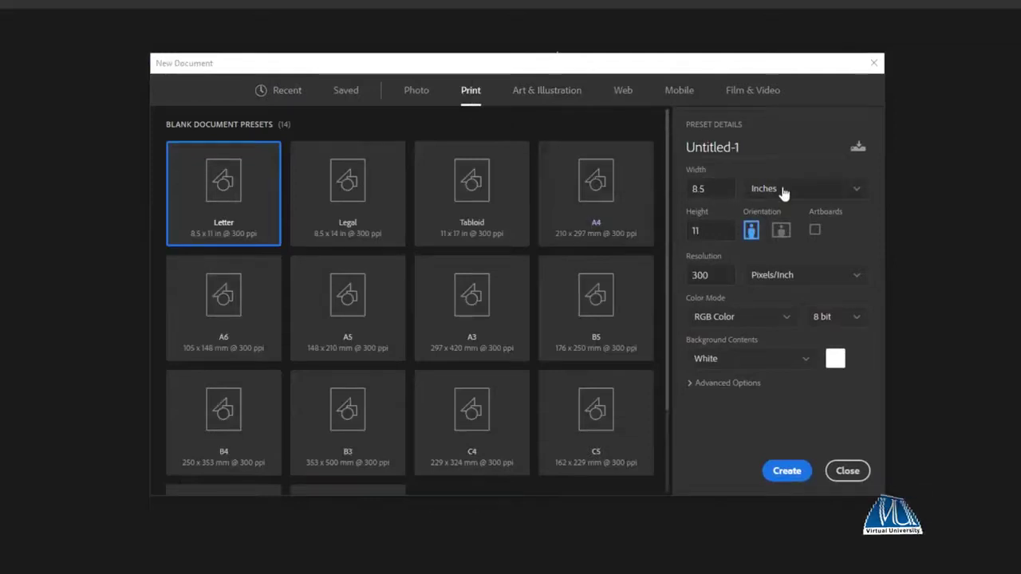
{"action": "left_click", "coordinate": [689, 189]}
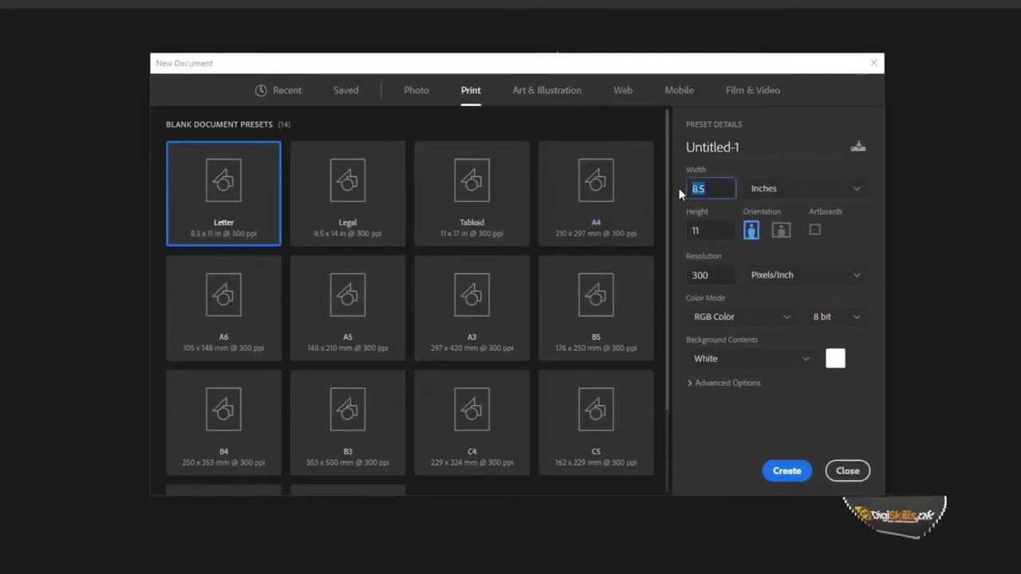
{"action": "type", "text": "8"}
{"action": "key", "text": "Tab"}
{"action": "type", "text": "8"}
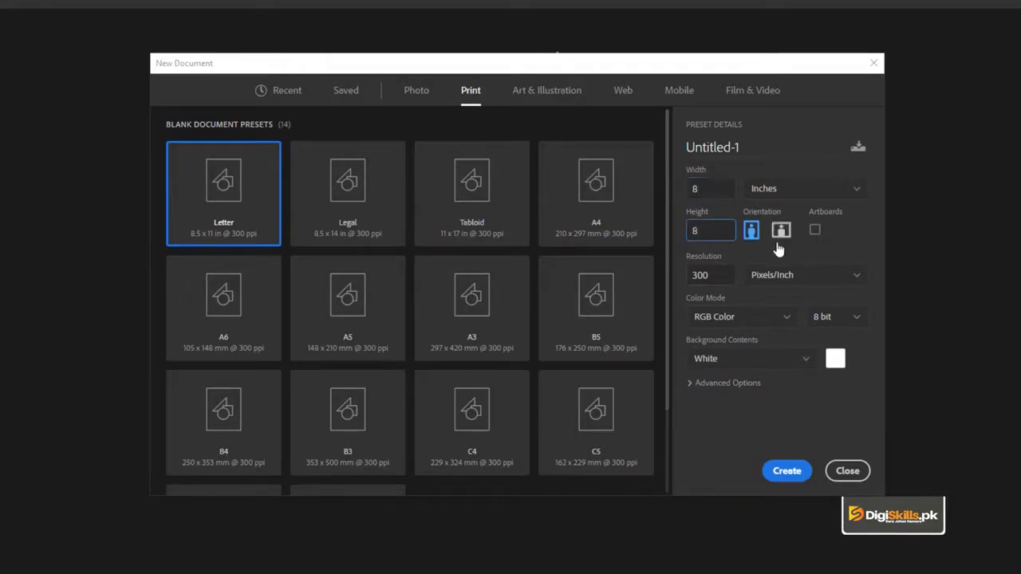
{"action": "key", "text": "Tab"}
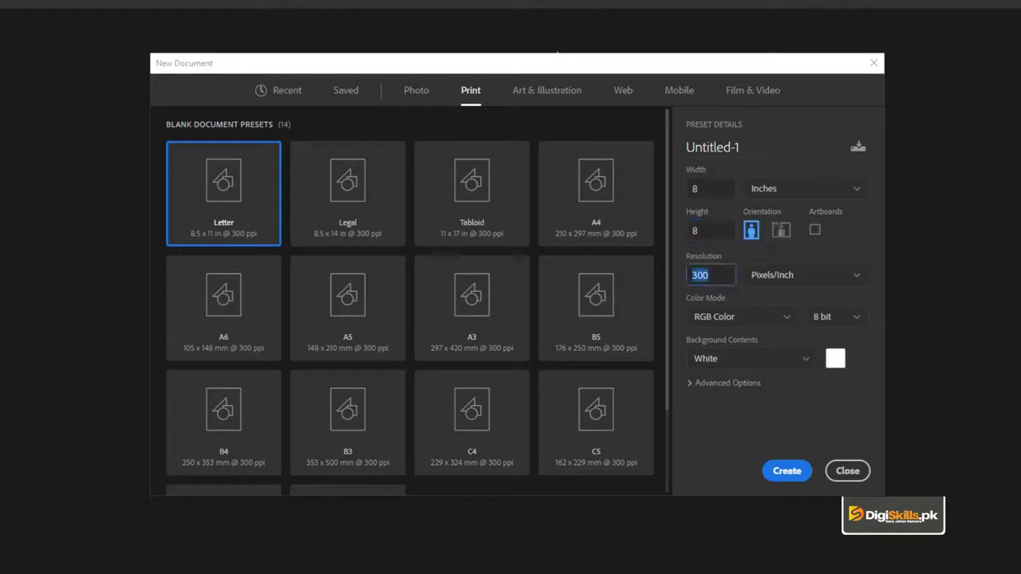
{"action": "left_click", "coordinate": [756, 319]}
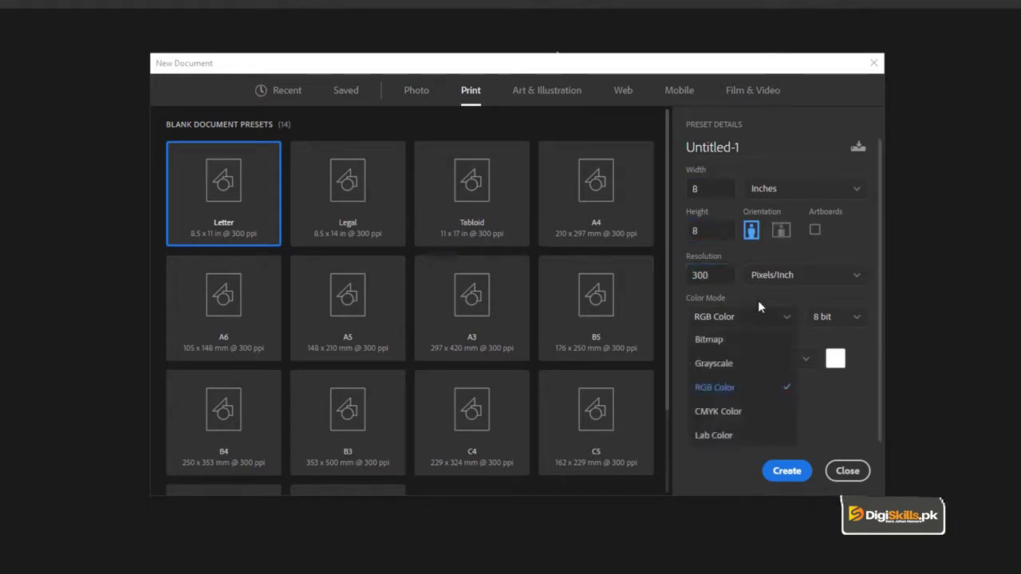
{"action": "left_click", "coordinate": [740, 412]}
{"action": "left_click", "coordinate": [785, 472]}
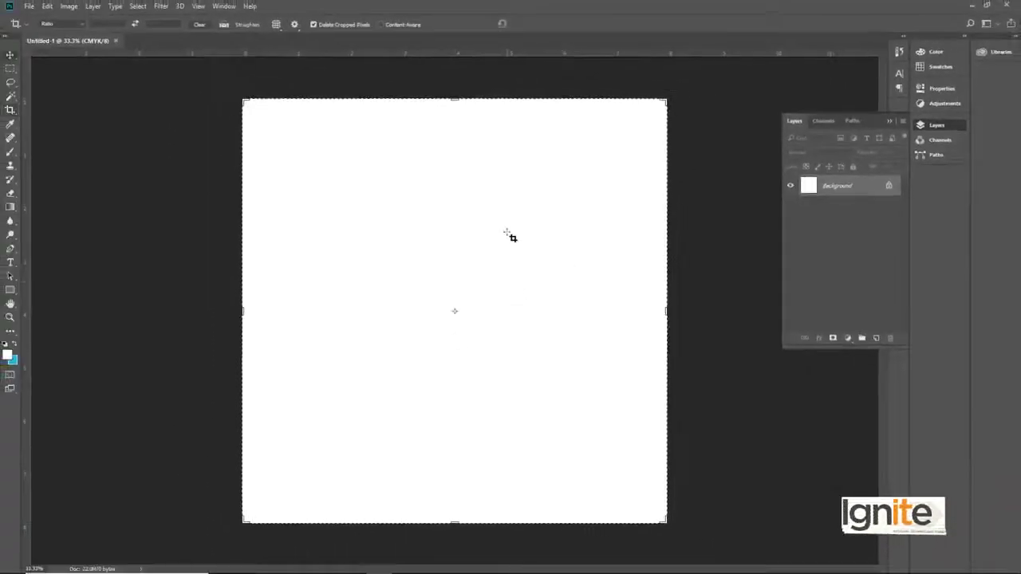
Convert the Background into a regular layer and add a new layer above it filled with black.
{"action": "key", "text": "v"}
{"action": "double_click", "coordinate": [831, 188]}
{"action": "key", "text": "Return"}
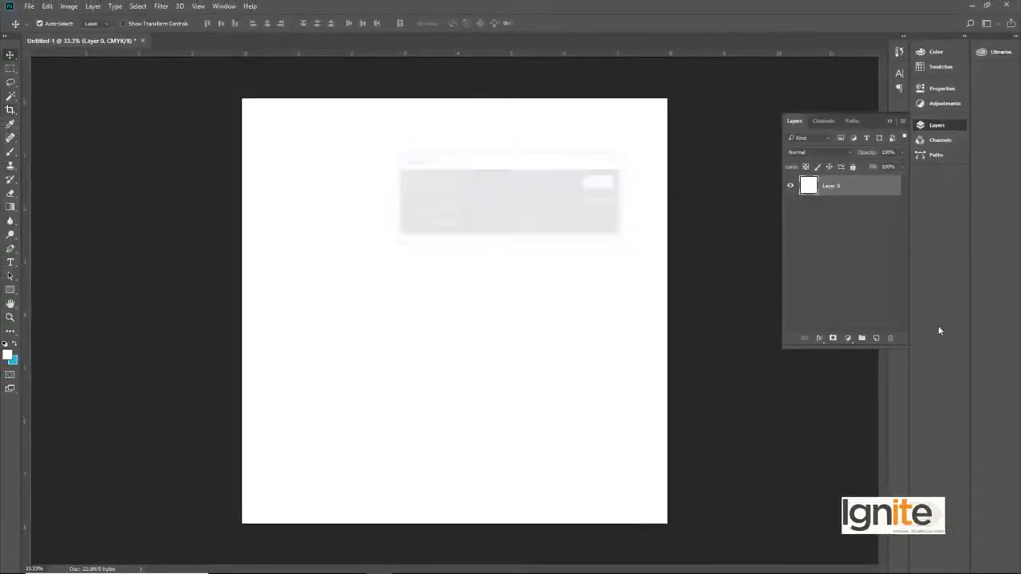
{"action": "left_click", "coordinate": [876, 338]}
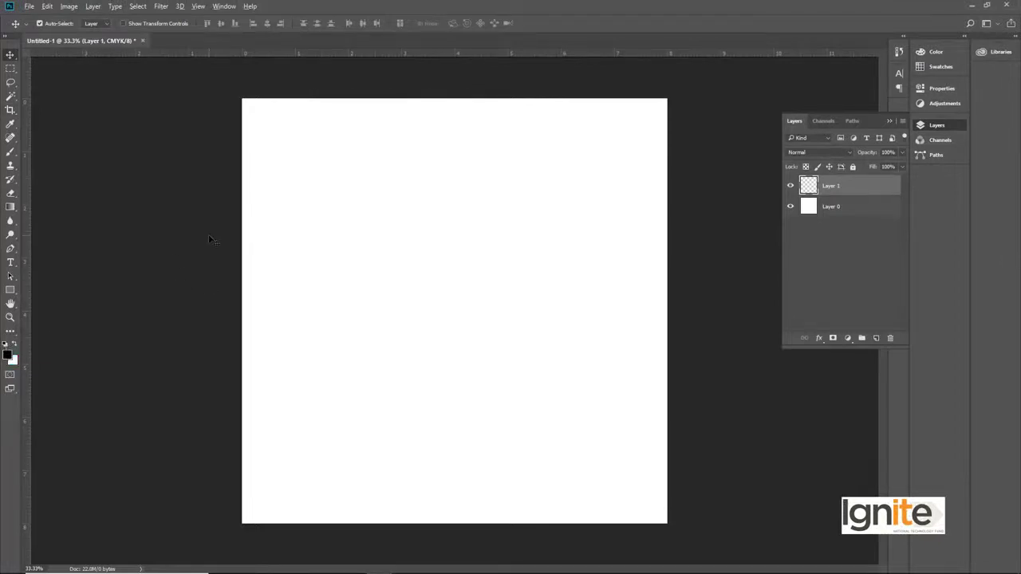
{"action": "key", "text": "alt+BackSpace"}
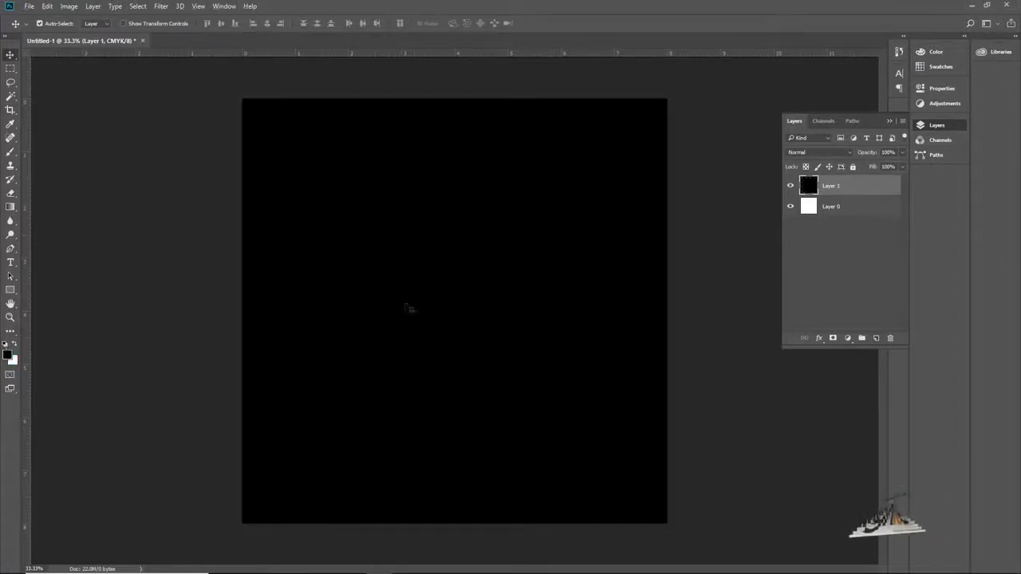
Paste the cone fan as a smart object and scale it up to about 114%.
{"action": "key", "text": "ctrl+v"}
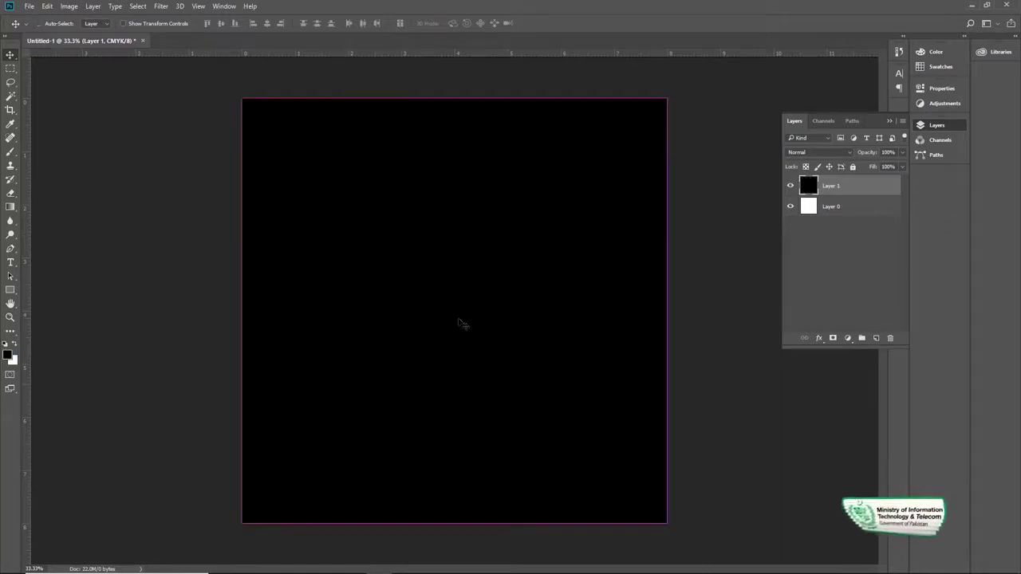
{"action": "left_click_drag", "start_coordinate": [500, 154], "coordinate": [517, 164]}
{"action": "left_click", "coordinate": [575, 184]}
{"action": "left_click_drag", "start_coordinate": [499, 257], "coordinate": [509, 250]}
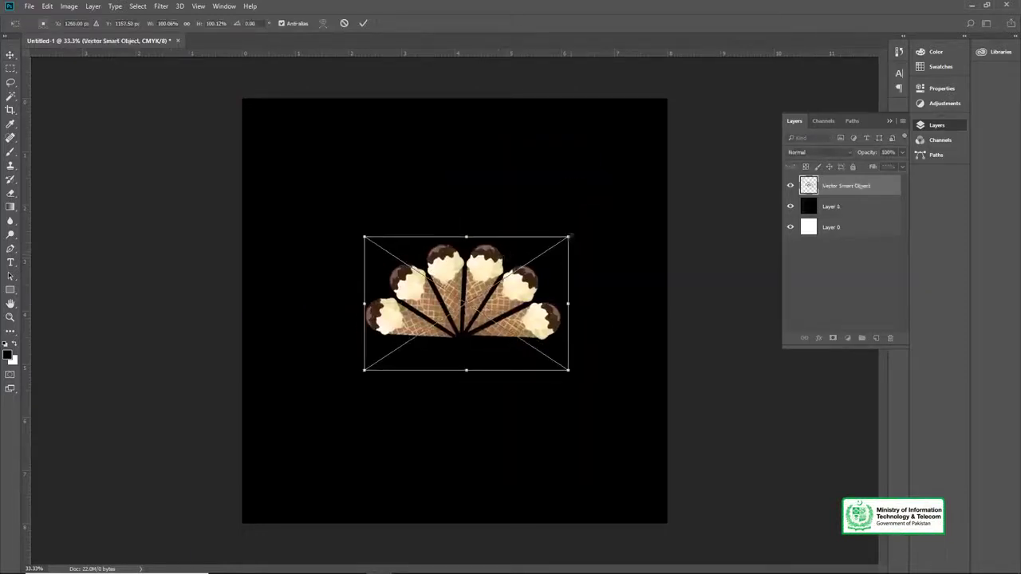
{"action": "left_click_drag", "start_coordinate": [568, 236], "coordinate": [583, 227]}
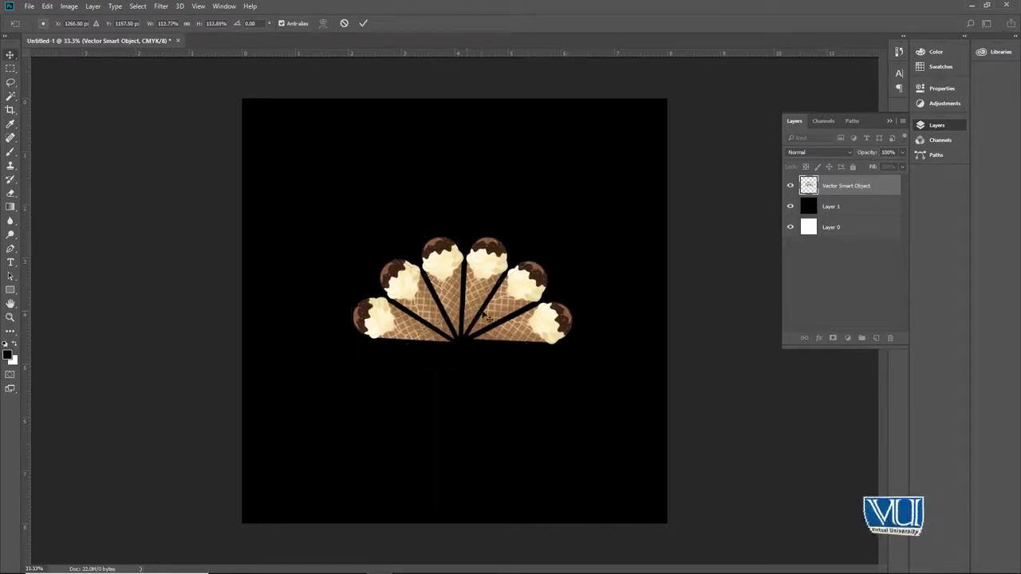
{"action": "key", "text": "Return"}
{"action": "key", "text": "ctrl+e"}
{"action": "key", "text": "ctrl+z"}
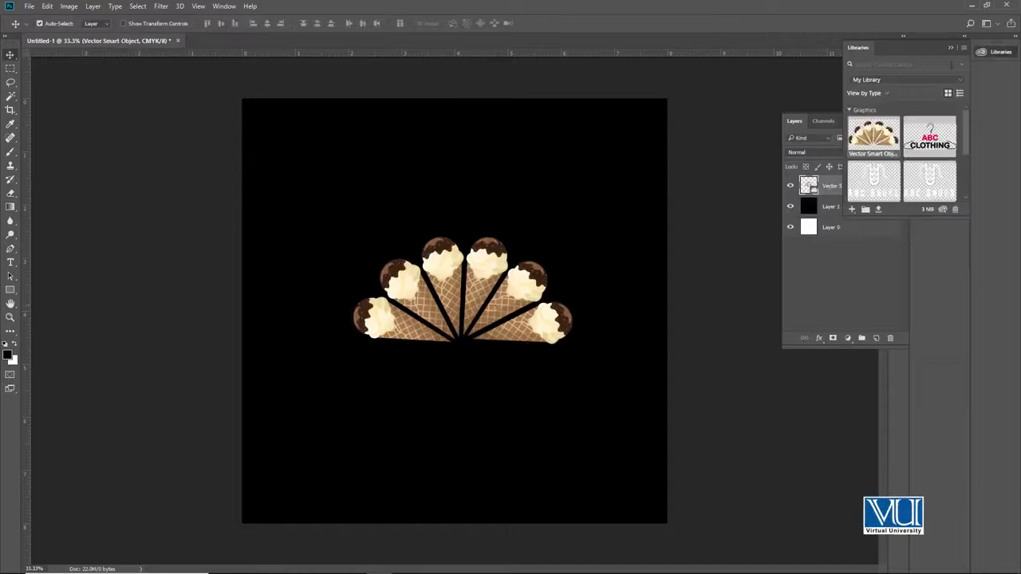
{"action": "left_click", "coordinate": [980, 51]}
Rotate the fan about 0.8° counter-clockwise so its base is level.
{"action": "key", "text": "z"}
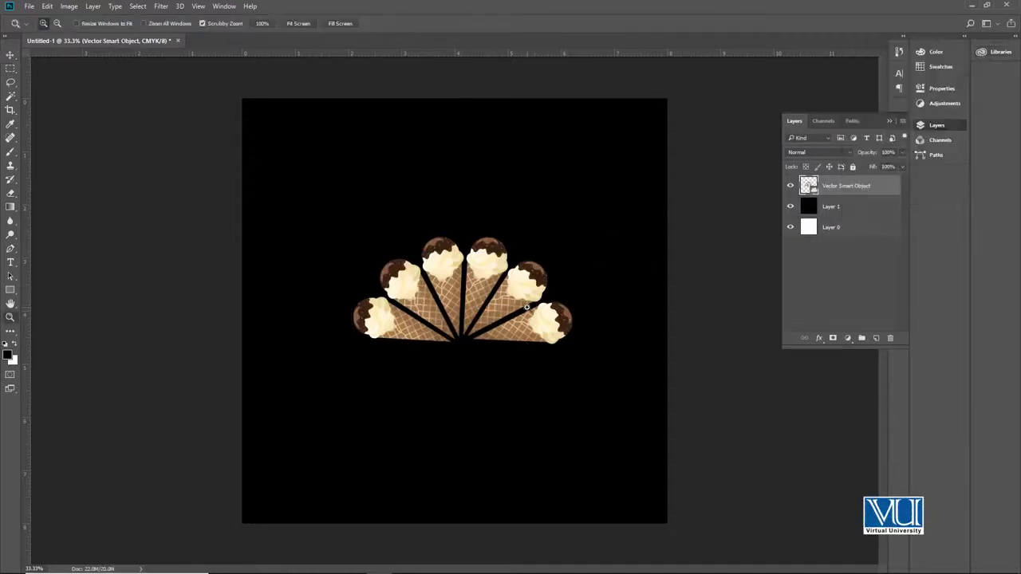
{"action": "left_click", "coordinate": [524, 305]}
{"action": "key", "text": "ctrl+t"}
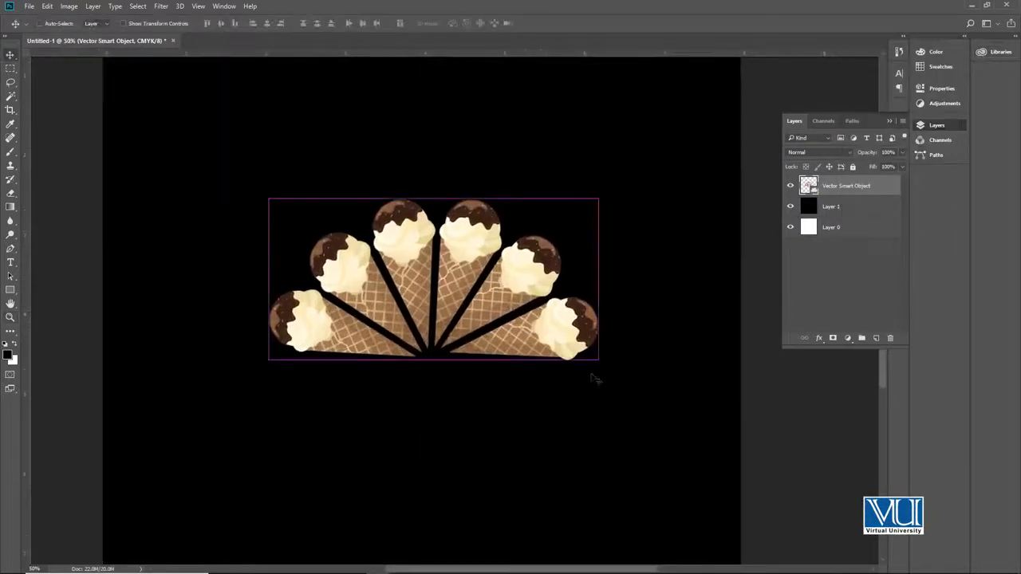
{"action": "left_click_drag", "start_coordinate": [634, 414], "coordinate": [634, 410]}
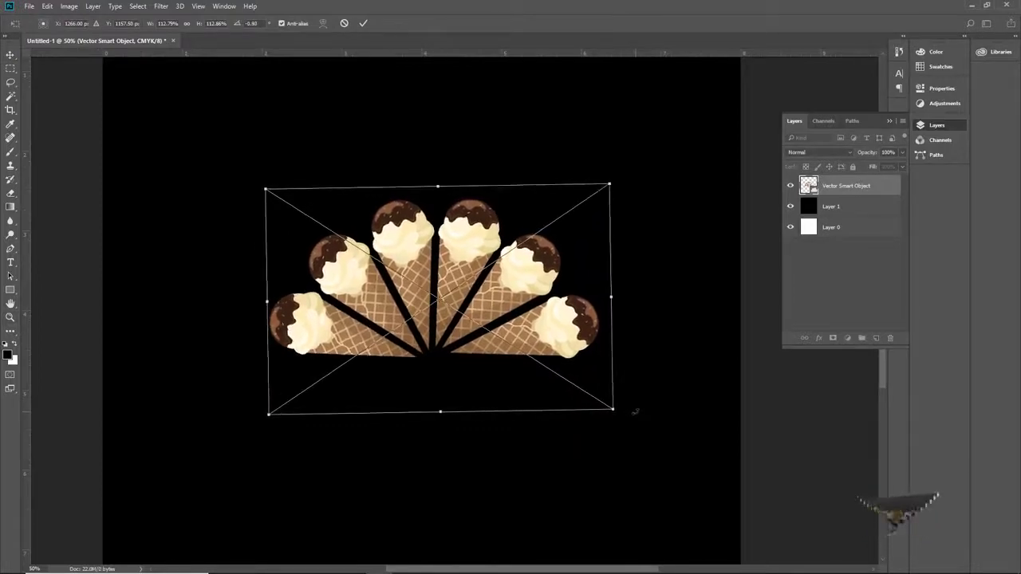
{"action": "key", "text": "Return"}
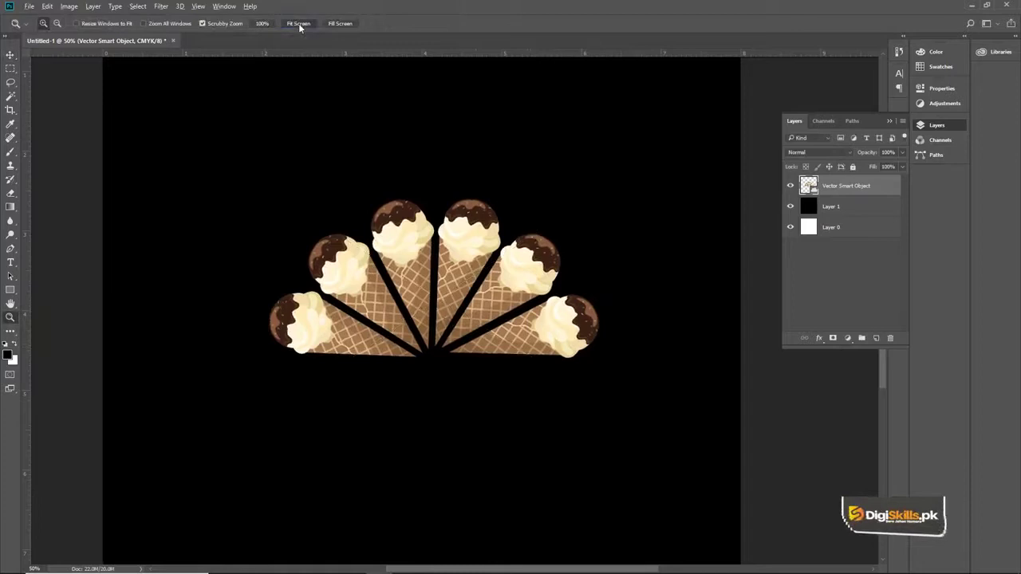
Enlarge the cone fan slightly more on the black canvas.
{"action": "key", "text": "ctrl+0"}
{"action": "key", "text": "v"}
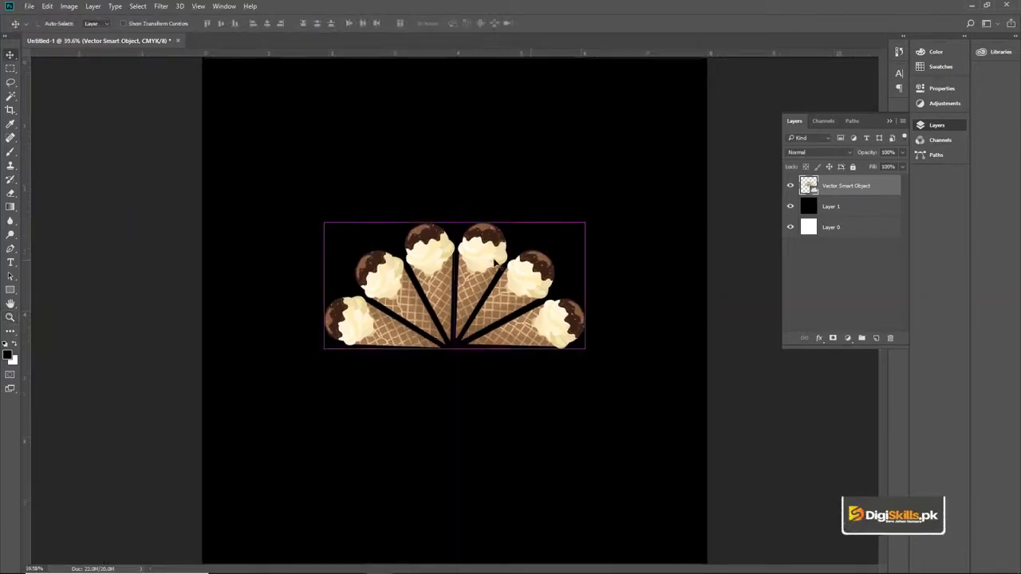
{"action": "key", "text": "ctrl+t"}
{"action": "left_click_drag", "start_coordinate": [593, 213], "coordinate": [624, 199]}
{"action": "key", "text": "Return"}
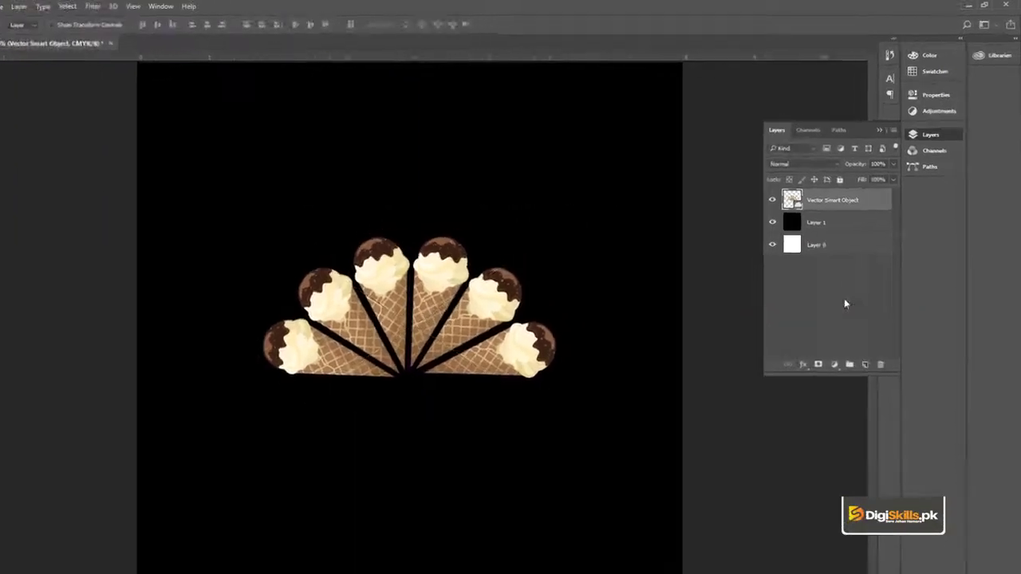
{"action": "left_click", "coordinate": [760, 439]}
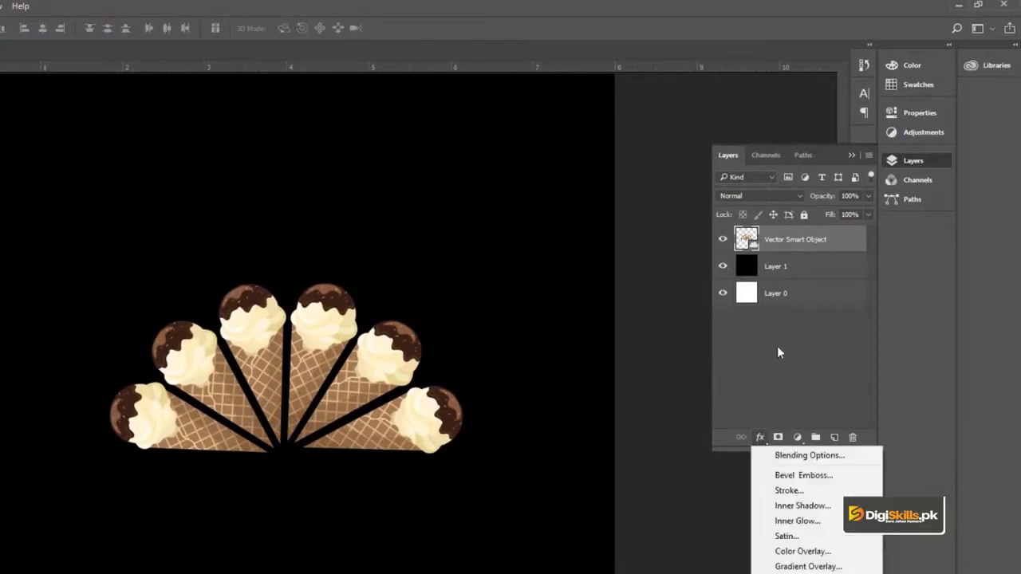
{"action": "left_click", "coordinate": [779, 352]}
{"action": "right_click", "coordinate": [789, 241]}
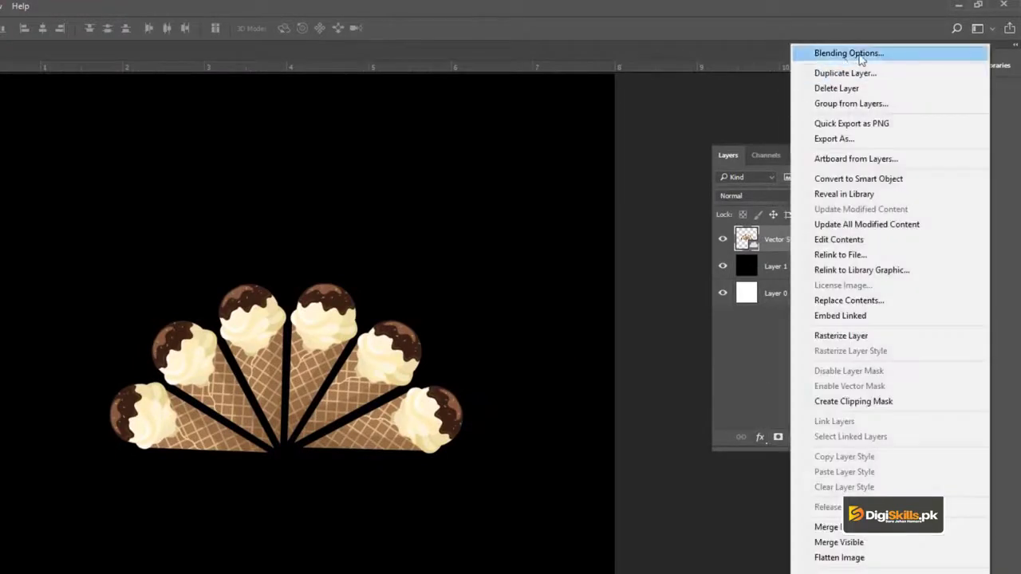
{"action": "left_click", "coordinate": [762, 383]}
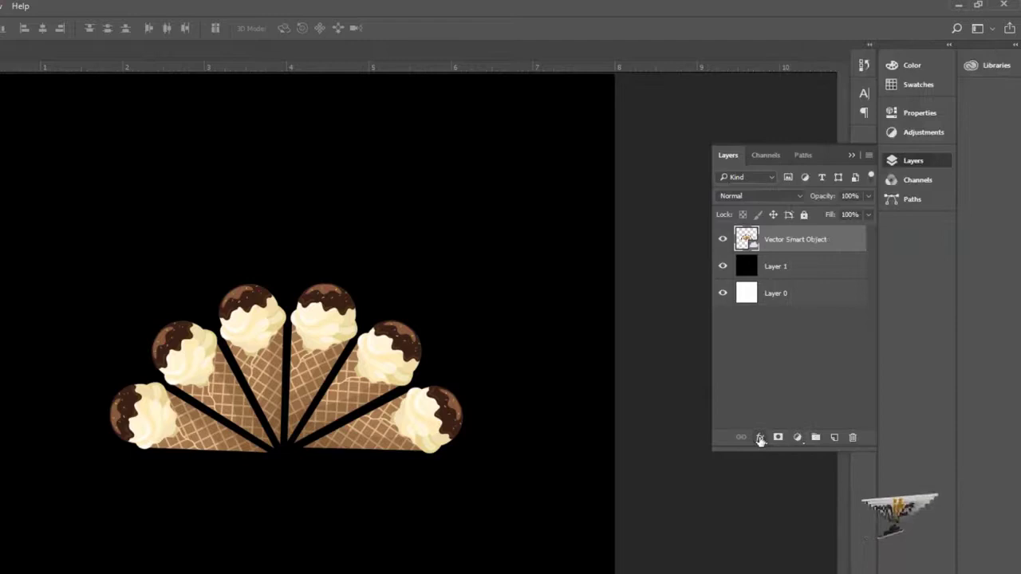
Add a 51 px outside Stroke effect in pure red (ff0000) to the cone fan layer.
{"action": "left_click", "coordinate": [760, 437]}
{"action": "left_click", "coordinate": [790, 367]}
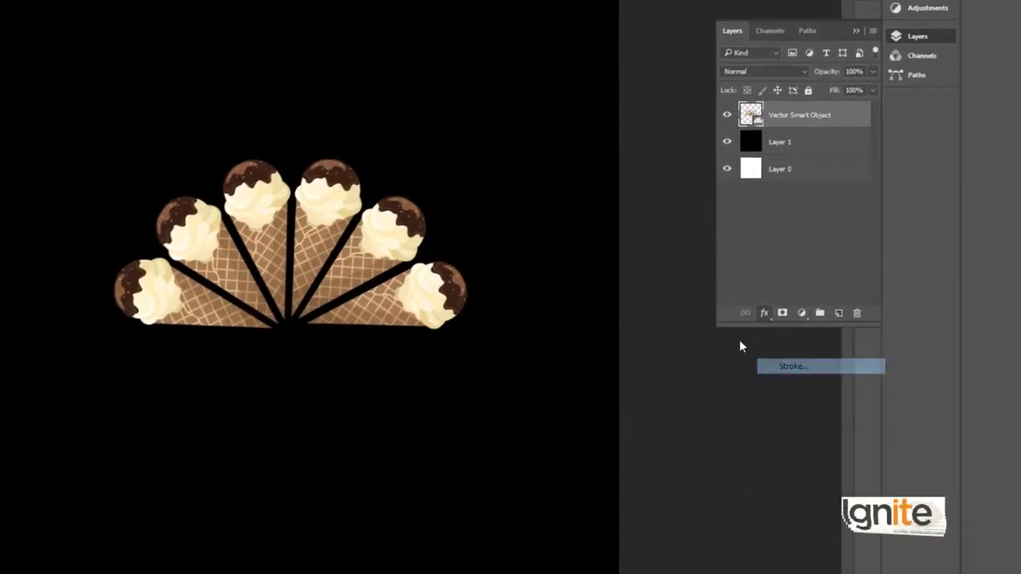
{"action": "left_click_drag", "start_coordinate": [566, 0], "coordinate": [662, 148]}
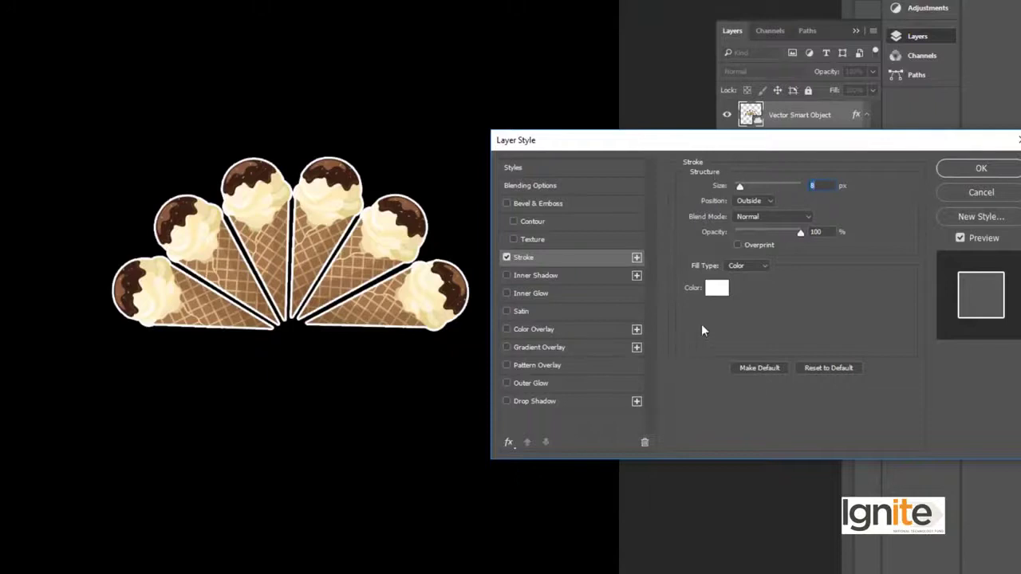
{"action": "left_click", "coordinate": [720, 293]}
{"action": "left_click_drag", "start_coordinate": [359, 117], "coordinate": [361, 64]}
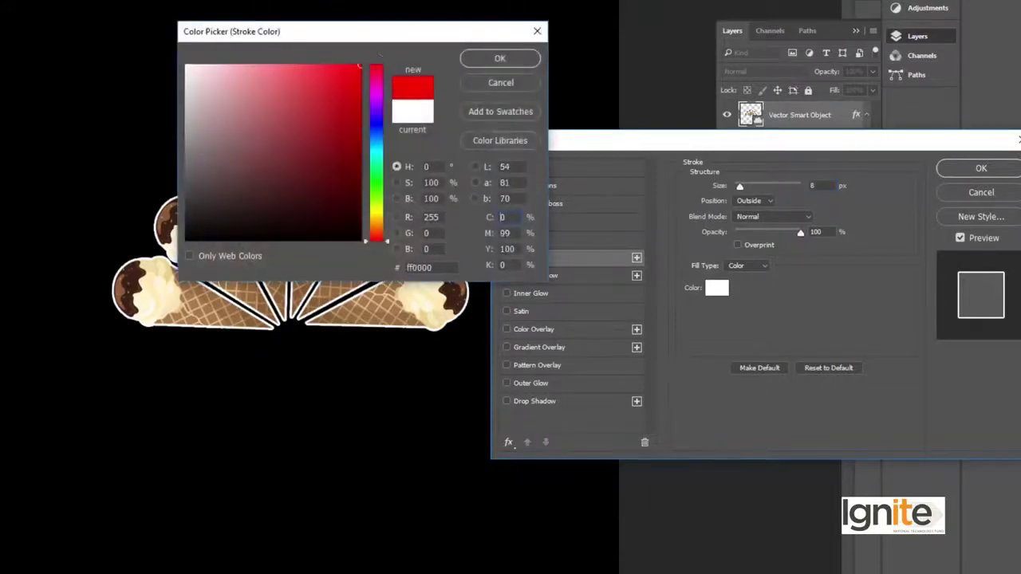
{"action": "left_click", "coordinate": [523, 59]}
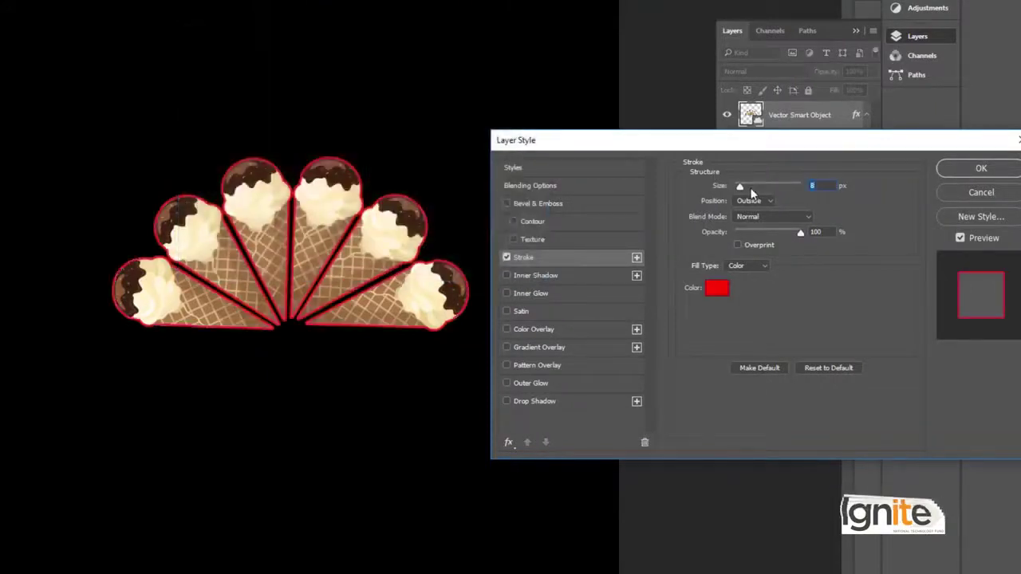
{"action": "left_click_drag", "start_coordinate": [740, 187], "coordinate": [753, 194]}
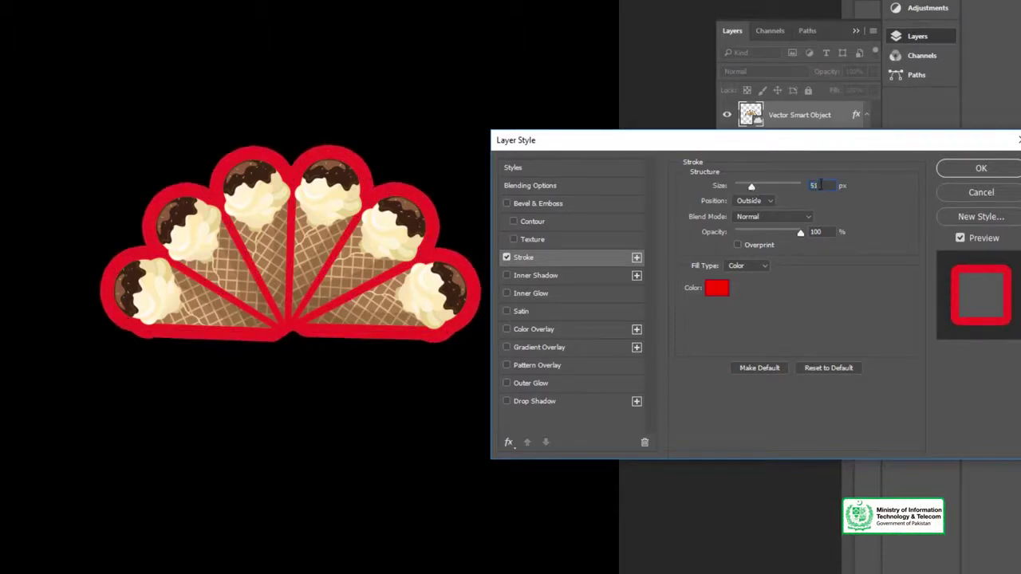
{"action": "left_click", "coordinate": [979, 168]}
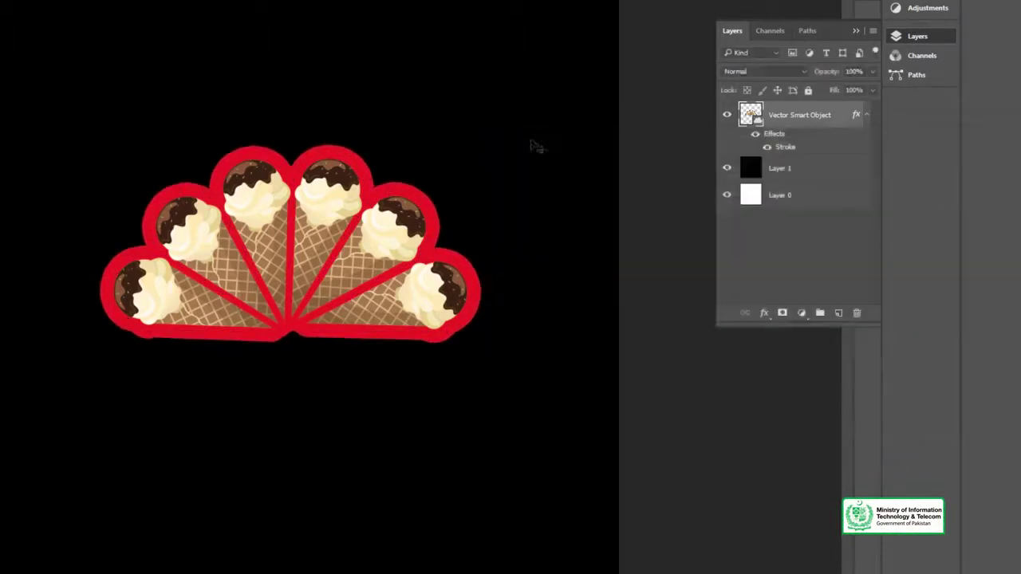
Collapse the fan layer's effects, add an empty layer above the black layer and set the Pen tool to Shape mode.
{"action": "left_click_drag", "start_coordinate": [277, 279], "coordinate": [305, 273]}
{"action": "left_click_drag", "start_coordinate": [363, 260], "coordinate": [365, 242]}
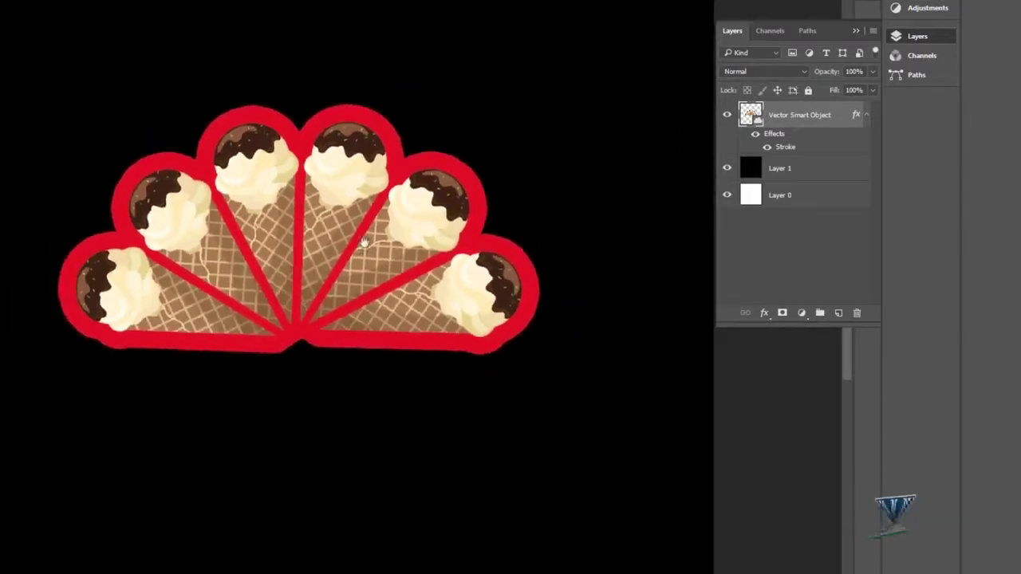
{"action": "left_click", "coordinate": [866, 116]}
{"action": "left_click", "coordinate": [791, 147]}
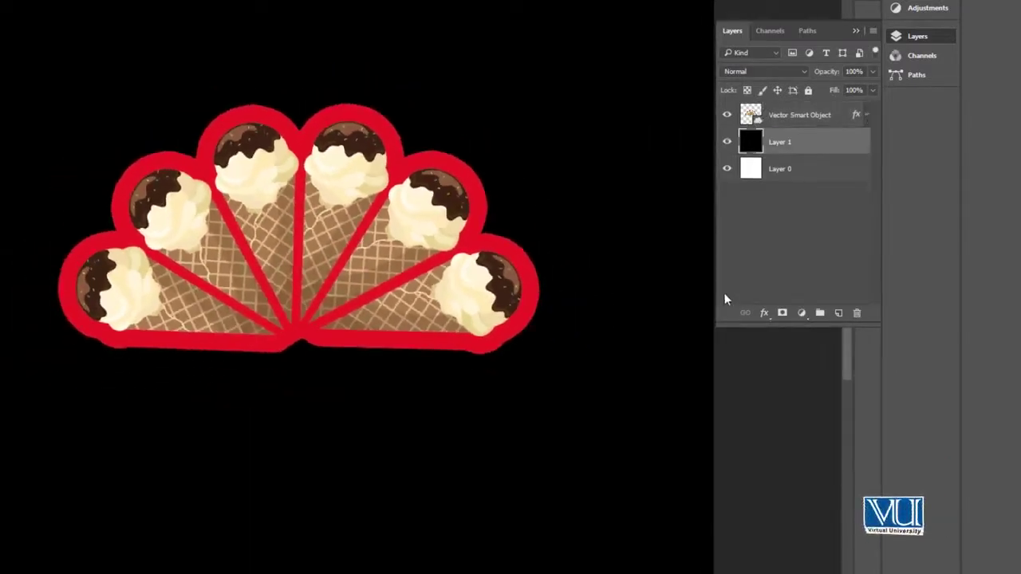
{"action": "left_click", "coordinate": [839, 314]}
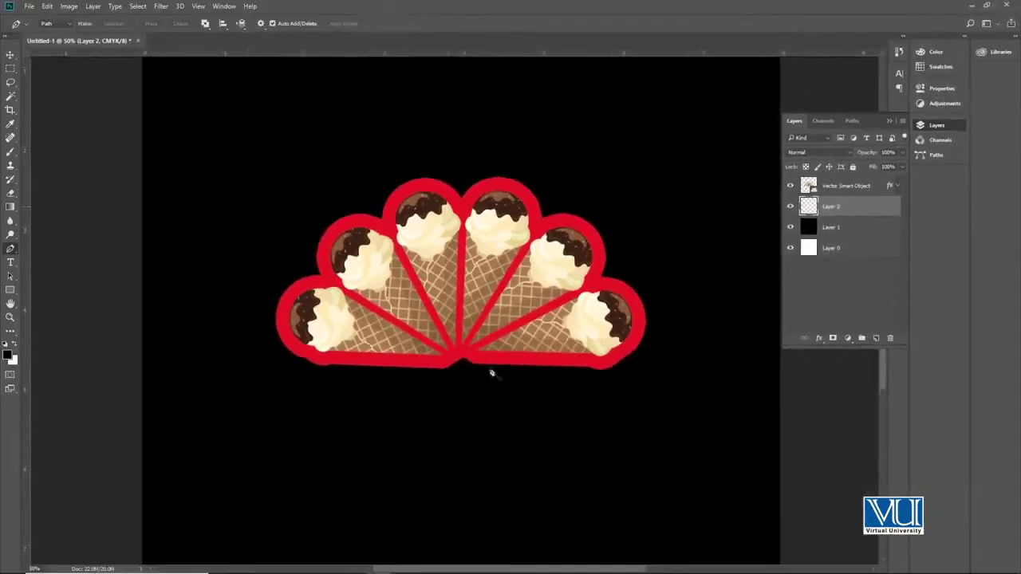
{"action": "left_click", "coordinate": [55, 24]}
{"action": "left_click", "coordinate": [49, 33]}
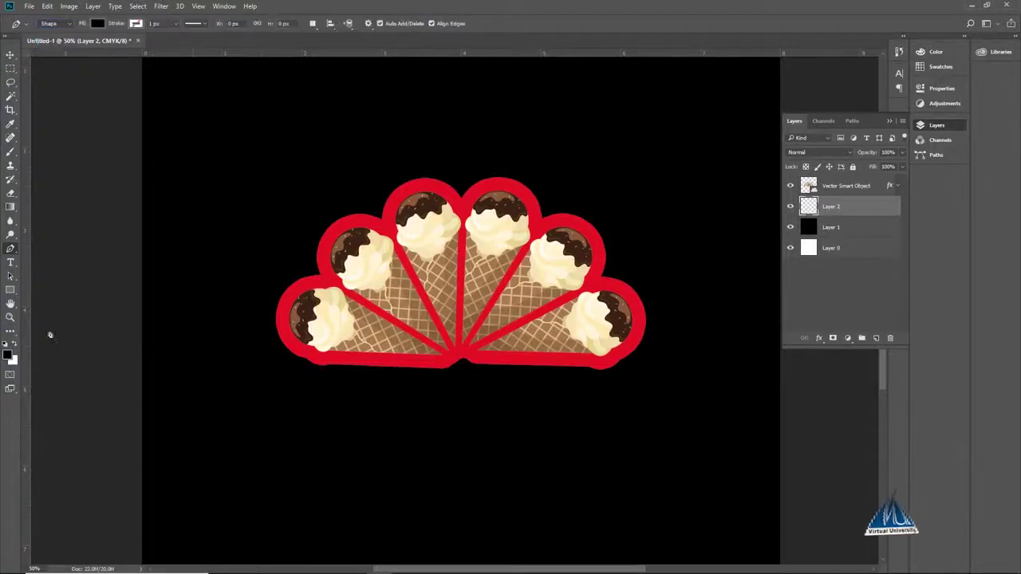
Place three vertical guides, one through the fan's centre and one near each outer end, at about 4, 2 and 6 inches.
{"action": "left_click_drag", "start_coordinate": [28, 348], "coordinate": [461, 390]}
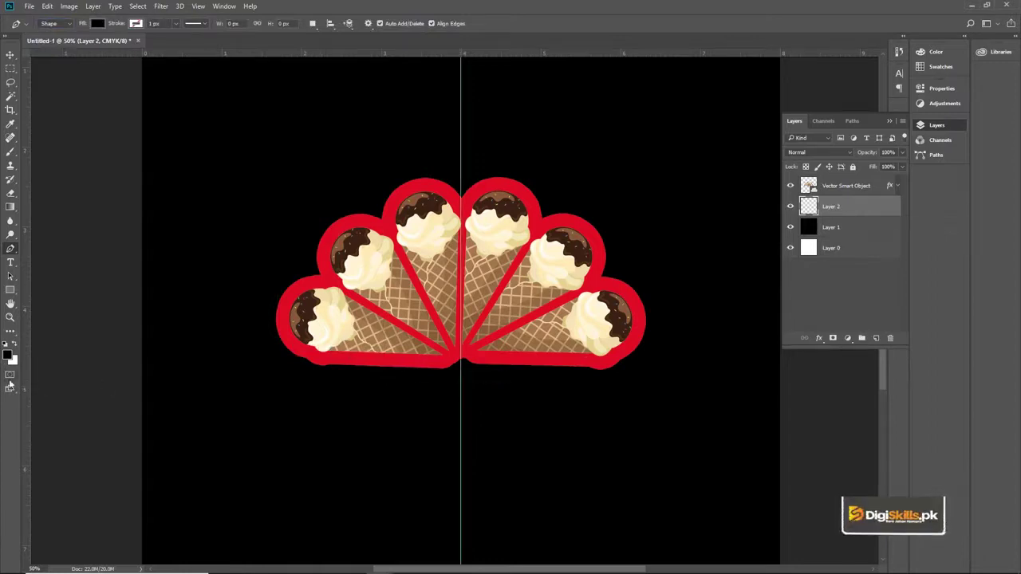
{"action": "left_click_drag", "start_coordinate": [25, 390], "coordinate": [327, 395]}
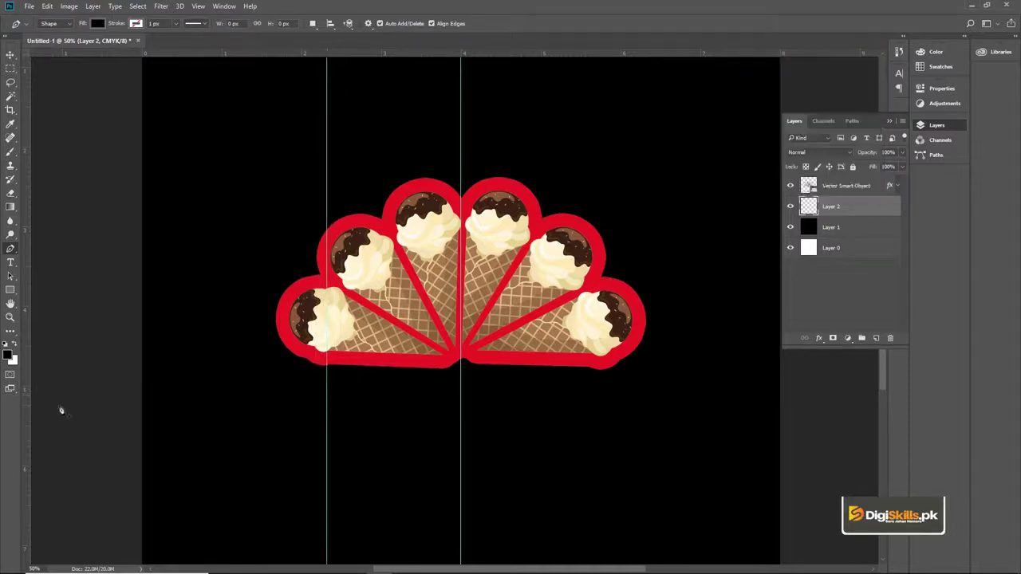
{"action": "left_click_drag", "start_coordinate": [26, 402], "coordinate": [620, 417]}
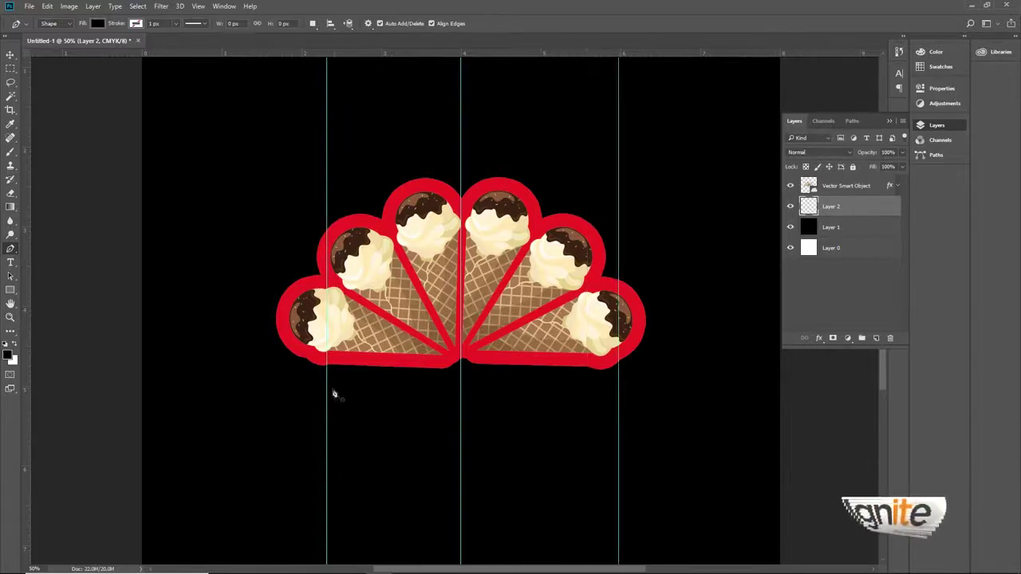
{"action": "key", "text": "v"}
{"action": "left_click_drag", "start_coordinate": [327, 394], "coordinate": [310, 392]}
Draw a red-filled Pen shape about 1170 × 1113 px, tapering to a point below the fan and curving closed behind the cones.
{"action": "scroll", "coordinate": [439, 303], "scroll_direction": "down", "scroll_amount": 2}
{"action": "scroll", "coordinate": [399, 240], "scroll_direction": "right", "scroll_amount": 1}
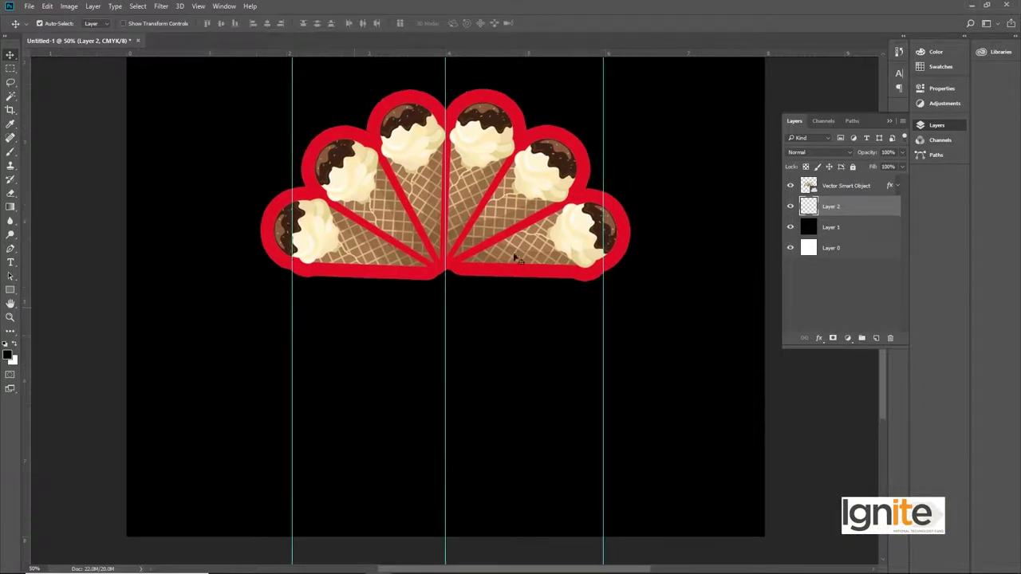
{"action": "key", "text": "p"}
{"action": "left_click", "coordinate": [97, 23]}
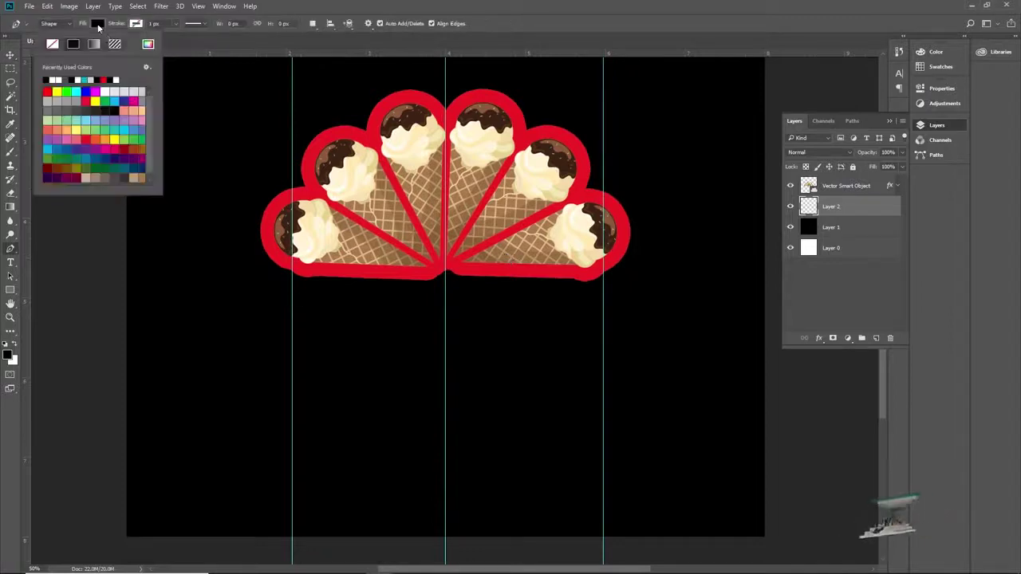
{"action": "left_click", "coordinate": [66, 80]}
{"action": "left_click", "coordinate": [225, 42]}
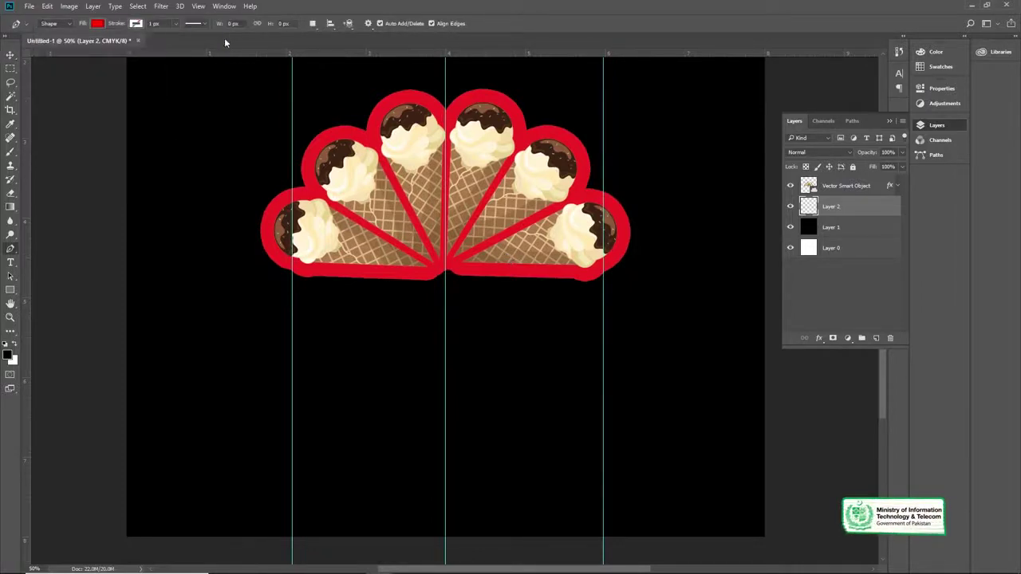
{"action": "left_click", "coordinate": [605, 278]}
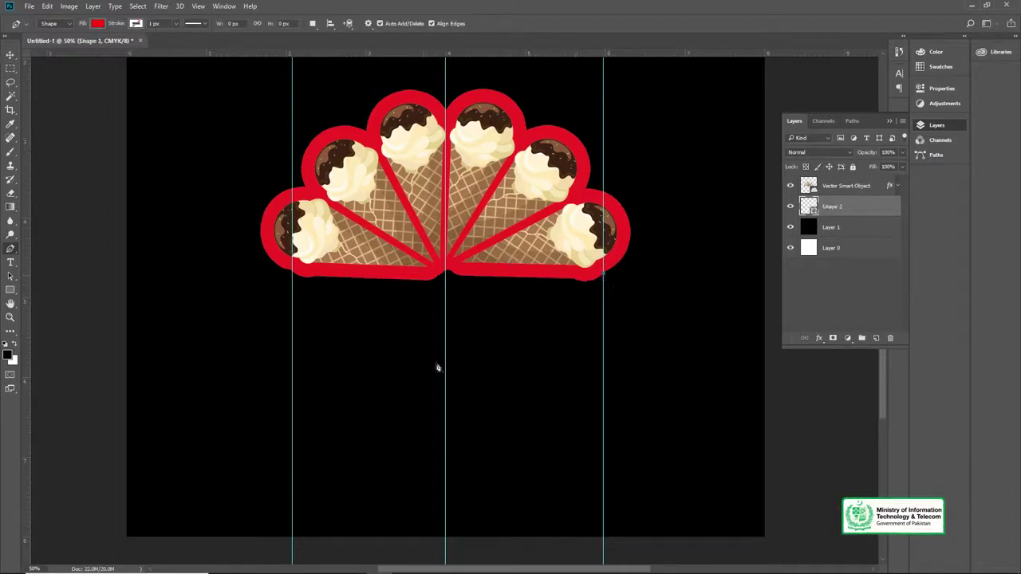
{"action": "left_click", "coordinate": [441, 459]}
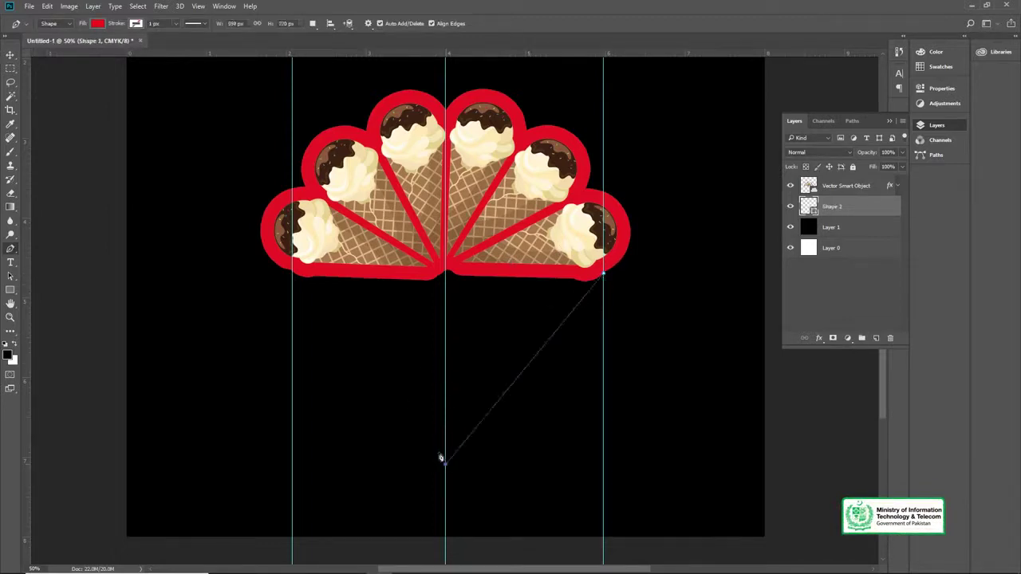
{"action": "left_click", "coordinate": [292, 275]}
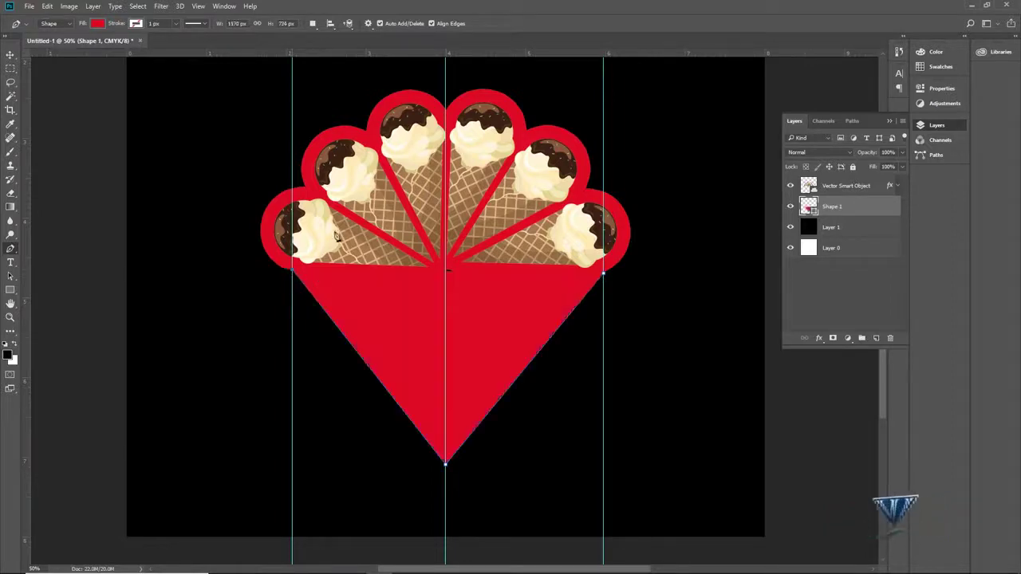
{"action": "left_click_drag", "start_coordinate": [338, 207], "coordinate": [373, 176]}
{"action": "left_click_drag", "start_coordinate": [445, 169], "coordinate": [479, 173]}
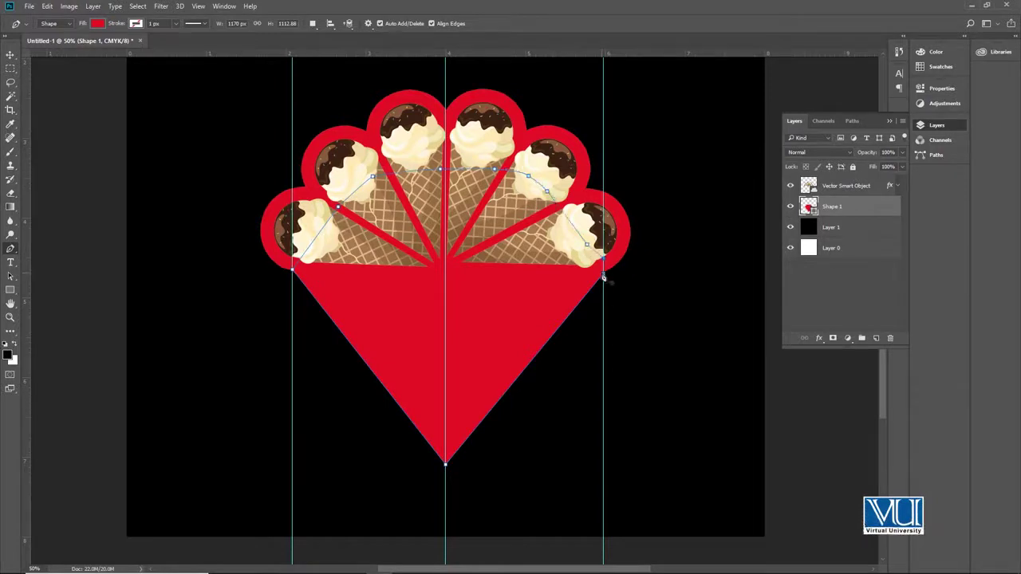
Merge the stroked cone fan and the red shape into one layer, checking it by toggling its visibility.
{"action": "key", "text": "v"}
{"action": "key", "text": "ctrl+minus"}
{"action": "key", "text": "ctrl+plus"}
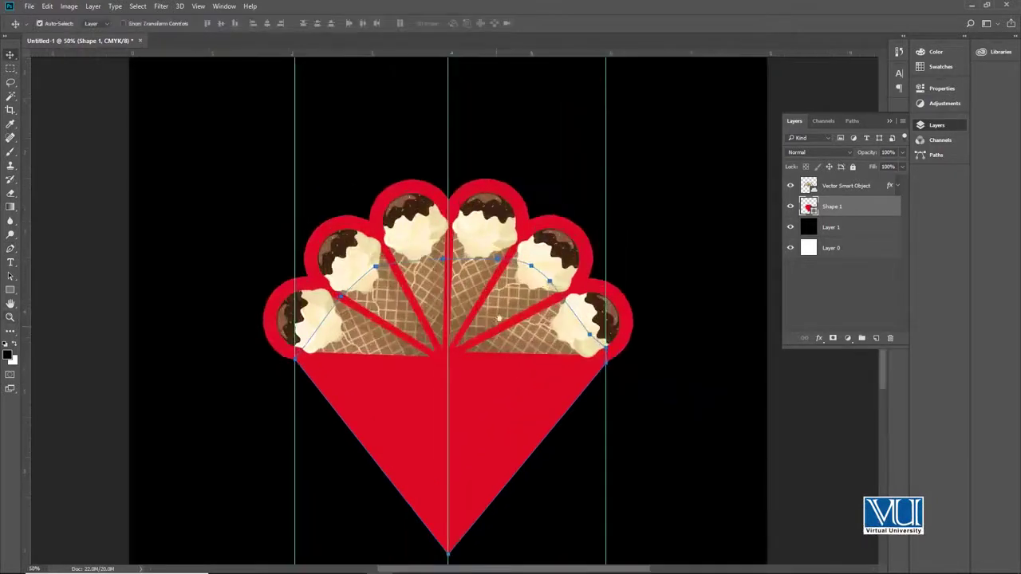
{"action": "left_click", "coordinate": [845, 186], "text": "shift"}
{"action": "left_click_drag", "start_coordinate": [855, 208], "coordinate": [855, 208]}
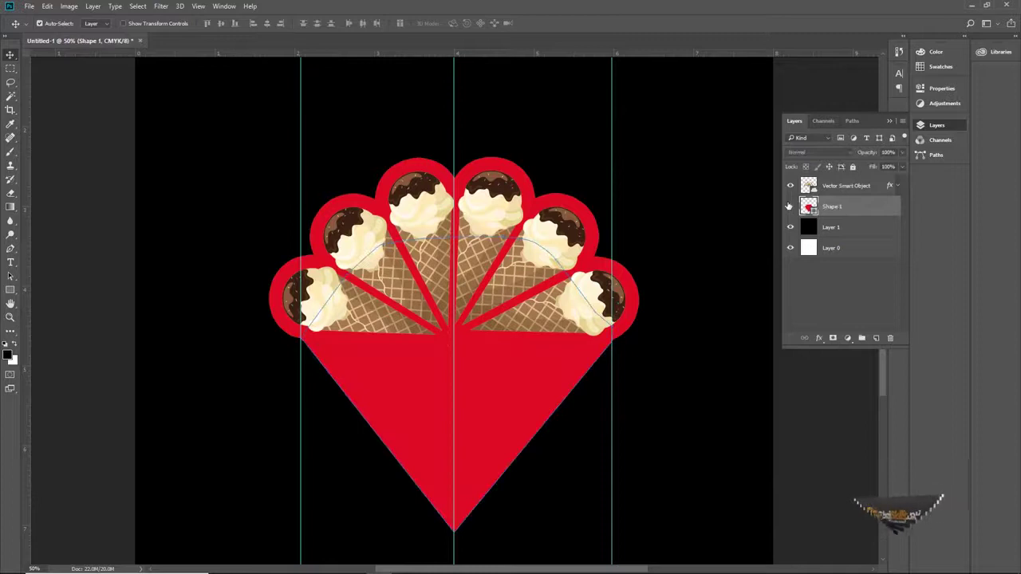
{"action": "left_click", "coordinate": [832, 186], "text": "shift"}
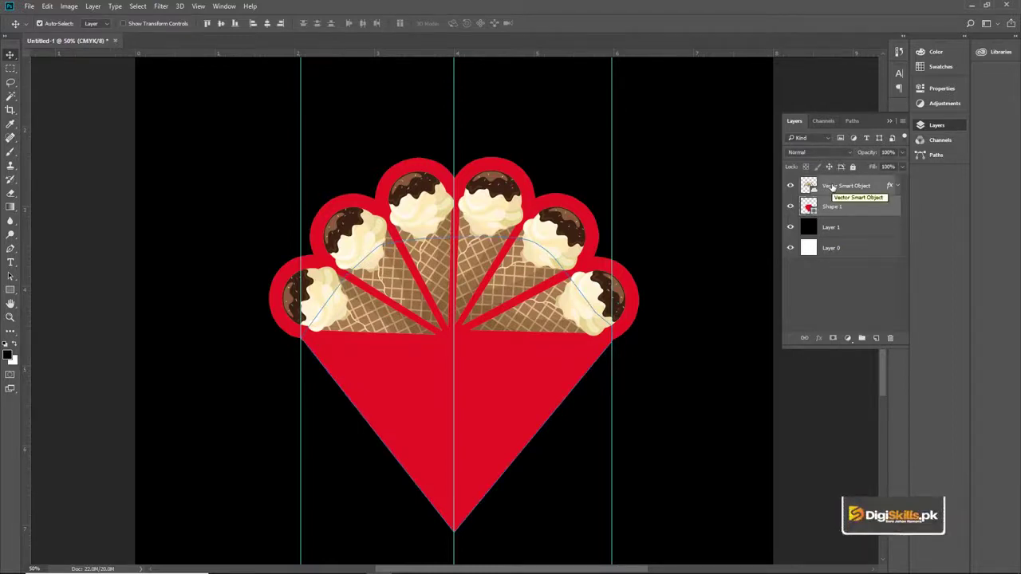
{"action": "right_click", "coordinate": [832, 187]}
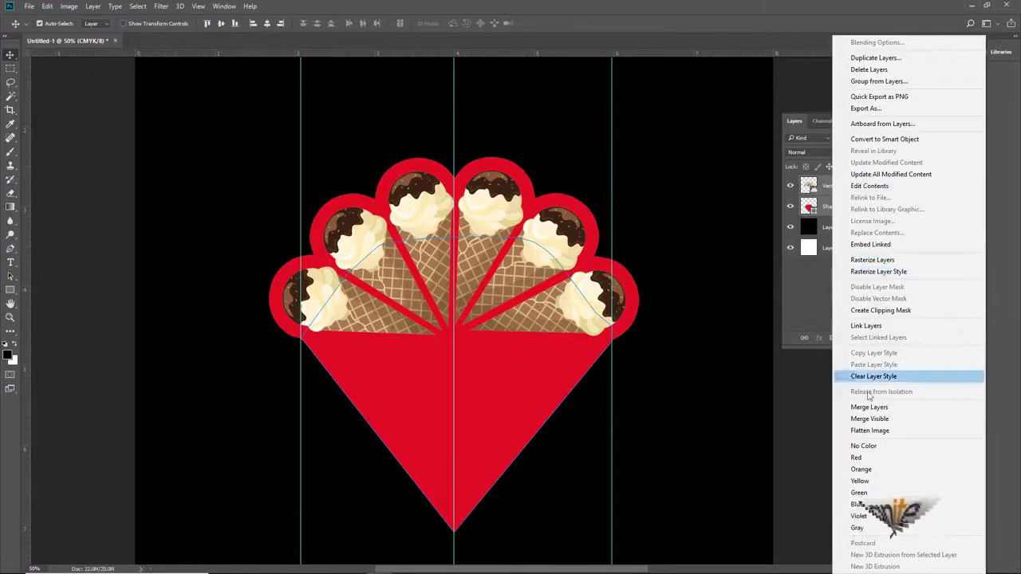
{"action": "left_click", "coordinate": [939, 407]}
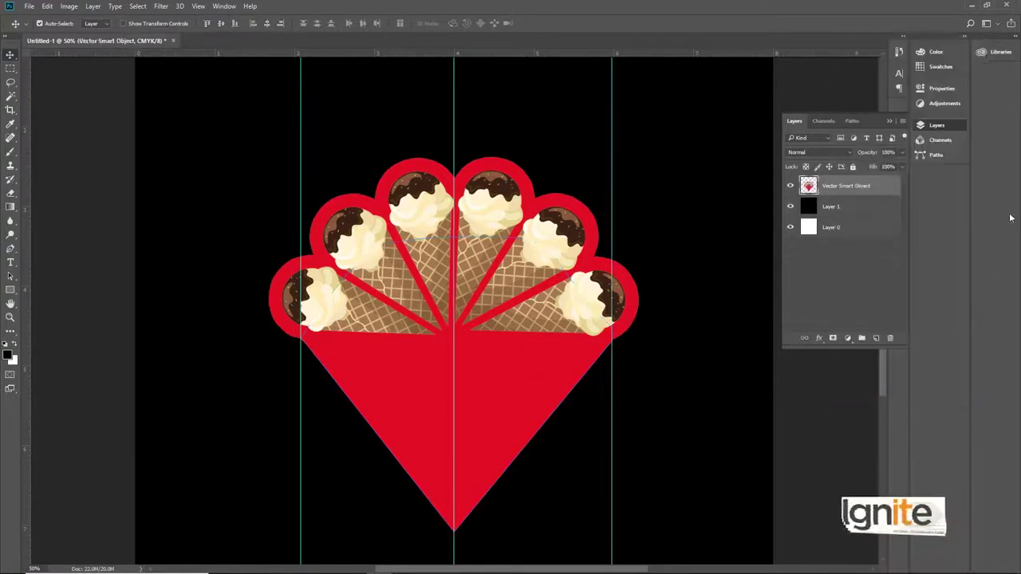
{"action": "left_click", "coordinate": [791, 186]}
{"action": "left_click", "coordinate": [790, 186]}
Move the merged cone artwork up about 0.3 inch on the canvas.
{"action": "key", "text": "z"}
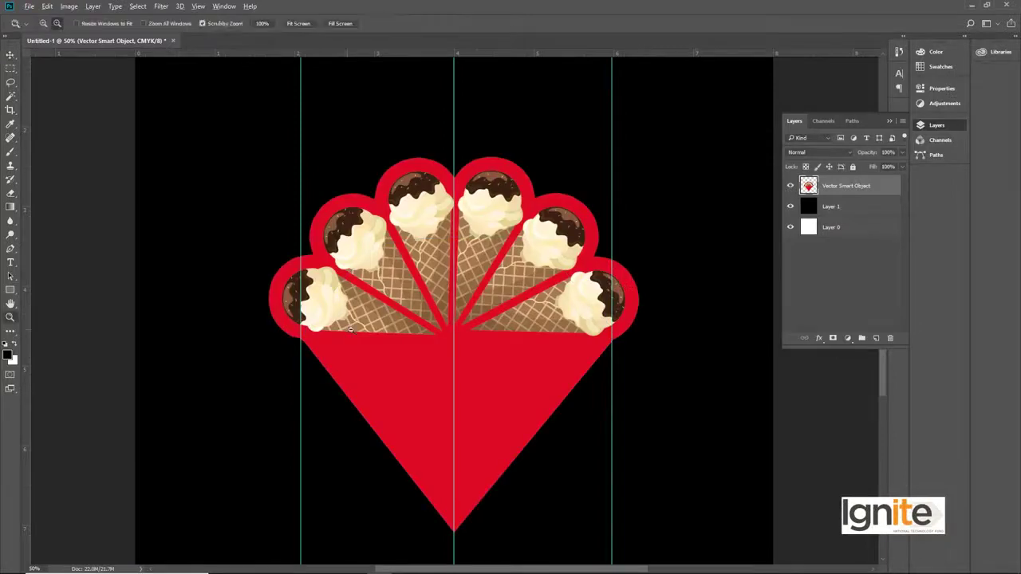
{"action": "left_click", "coordinate": [455, 313], "text": "alt"}
{"action": "left_click", "coordinate": [455, 314]}
{"action": "key", "text": "v"}
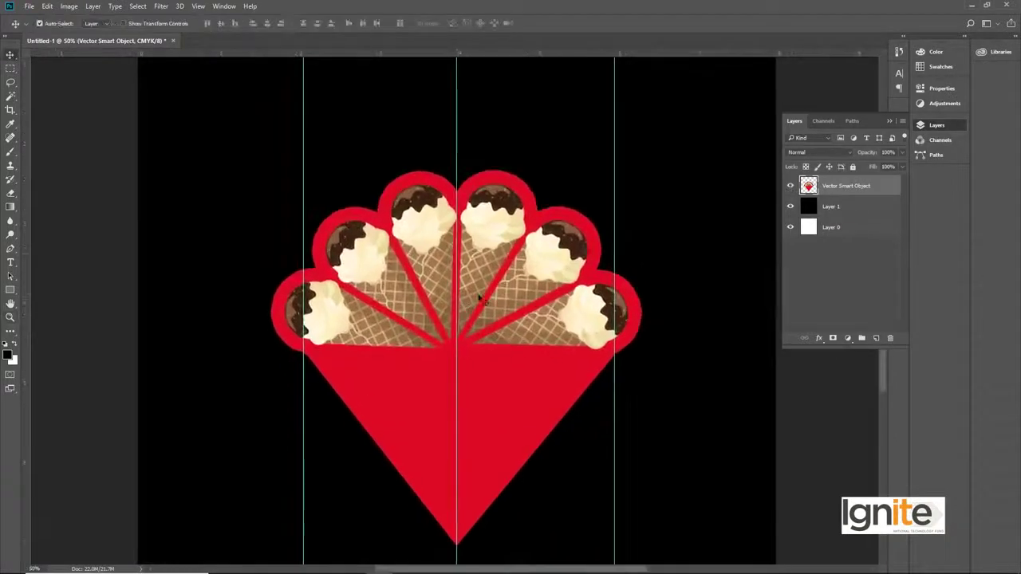
{"action": "left_click_drag", "start_coordinate": [483, 300], "coordinate": [483, 278]}
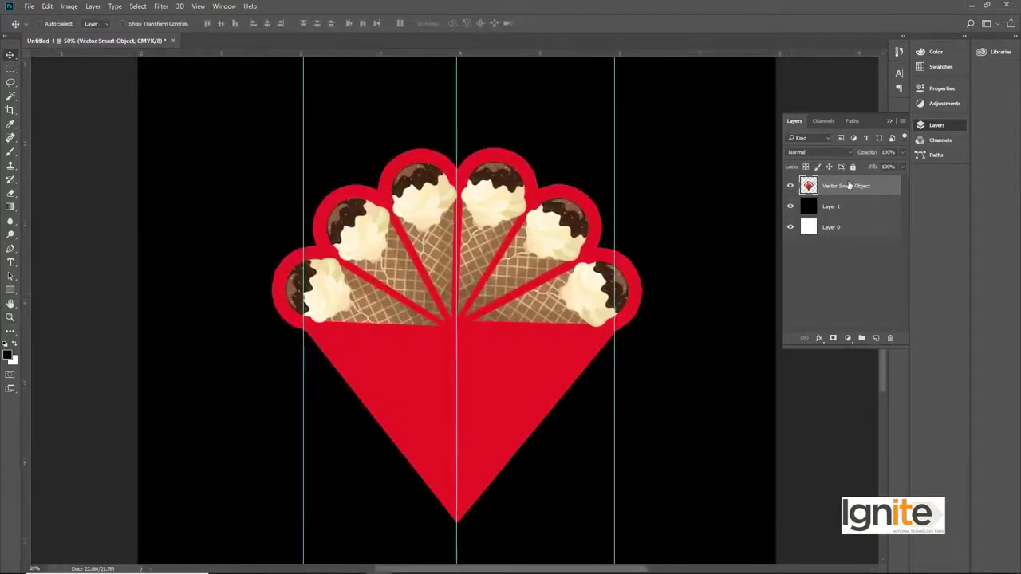
Duplicate the merged layer beneath the original and fill the copy with white while its transparent pixels are locked.
{"action": "key", "text": "ctrl+j"}
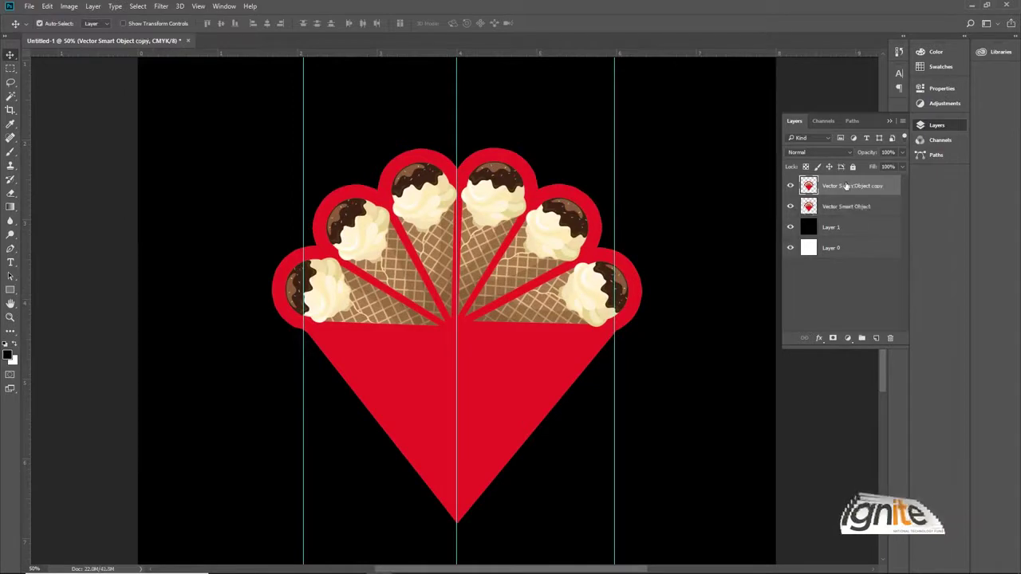
{"action": "left_click_drag", "start_coordinate": [847, 185], "coordinate": [845, 217]}
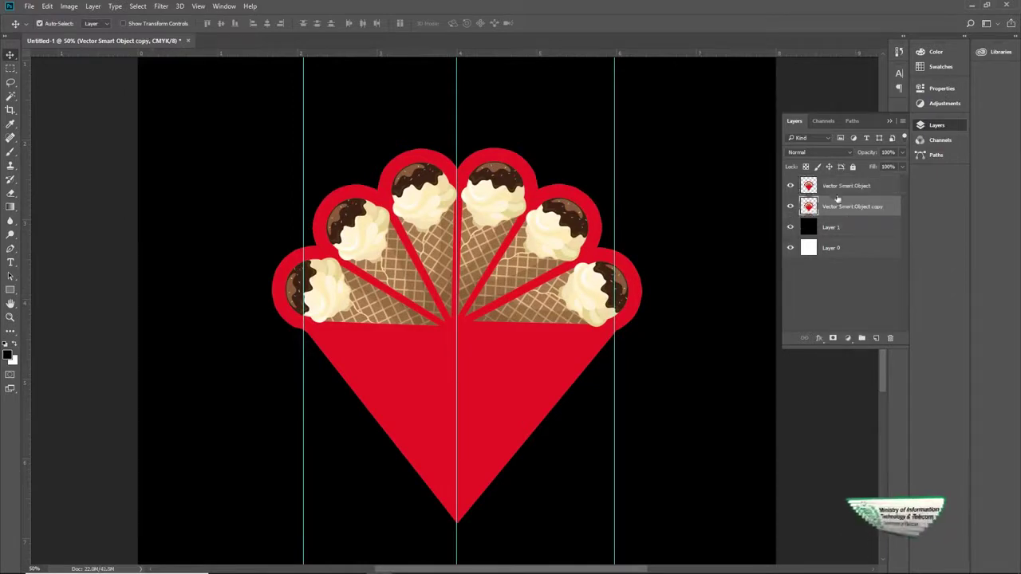
{"action": "key", "text": "ctrl"}
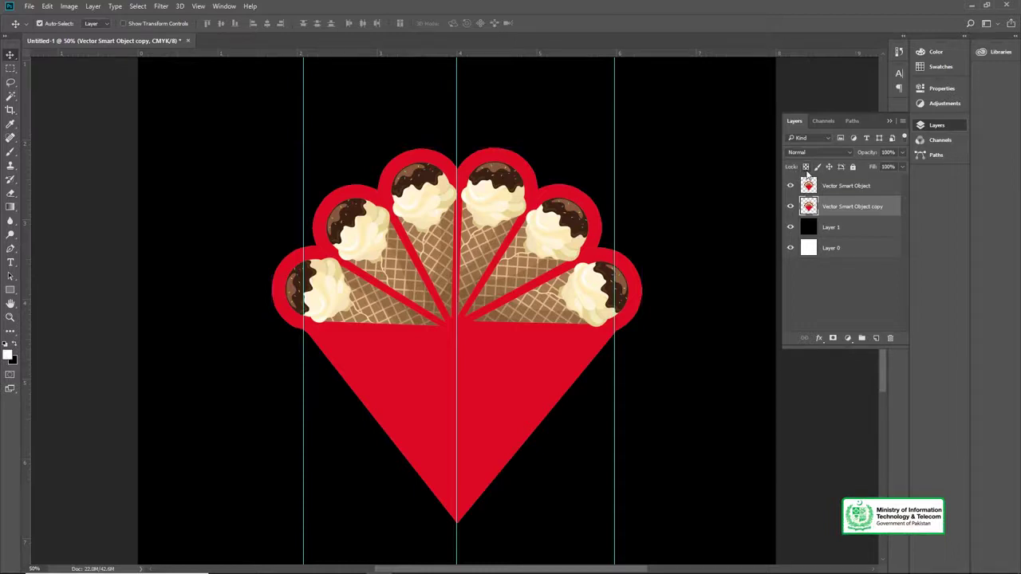
{"action": "left_click", "coordinate": [805, 167]}
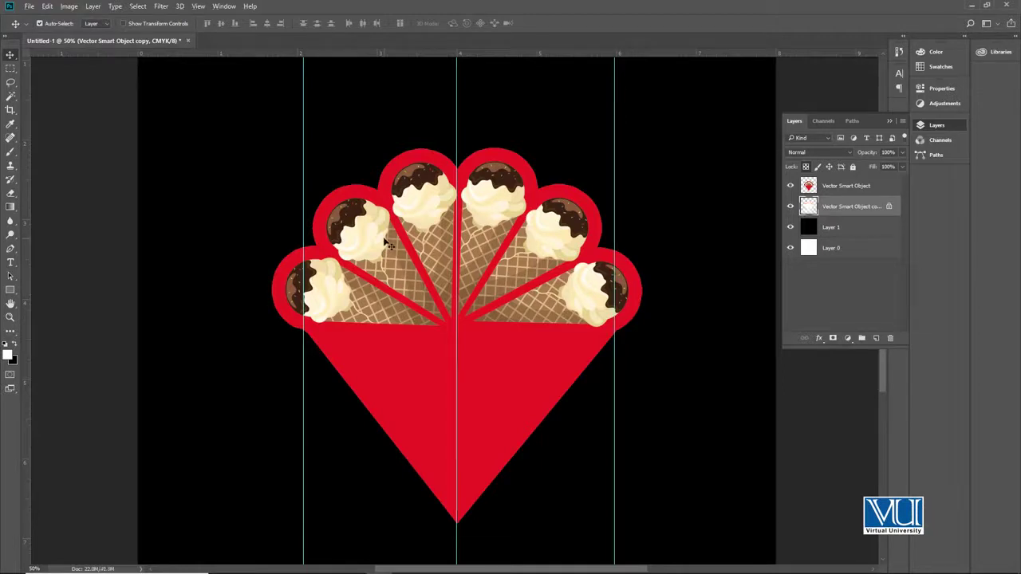
Enlarge the white copy around its centre so it forms a border about 0.25 inch wide around the red artwork.
{"action": "key", "text": "ctrl+t"}
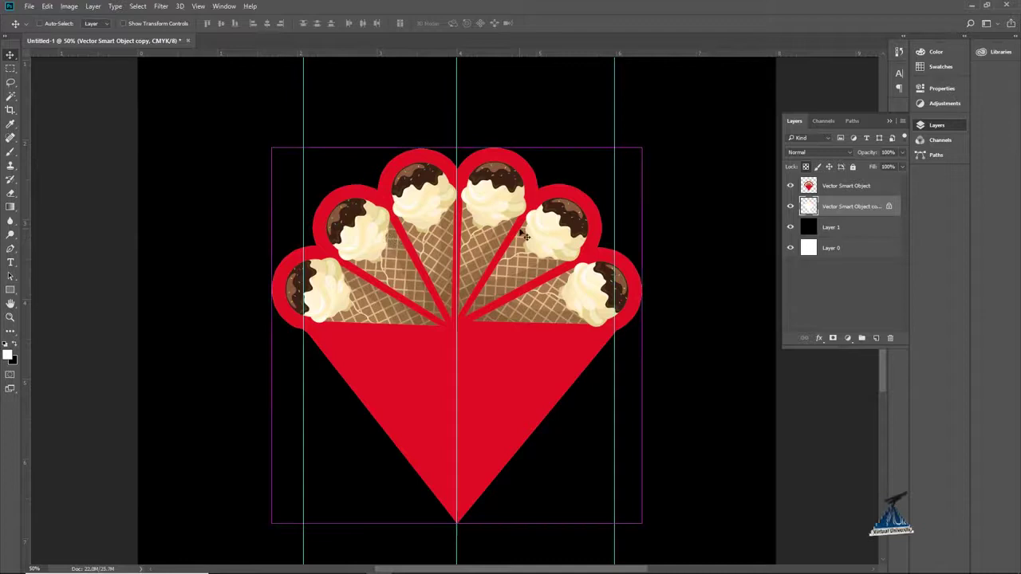
{"action": "left_click_drag", "start_coordinate": [641, 148], "coordinate": [661, 120]}
{"action": "key", "text": "Return"}
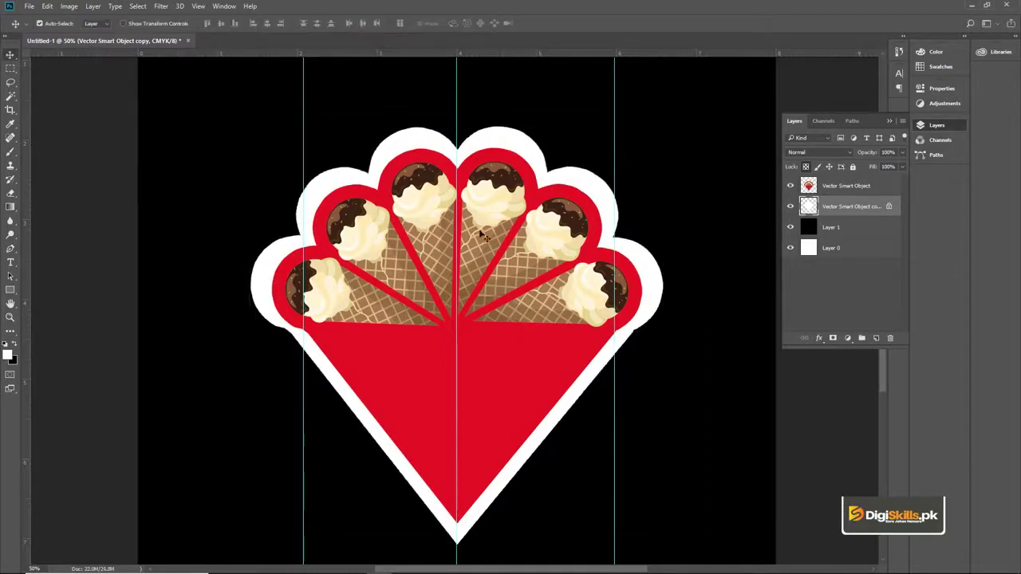
Add a new layer and make a small circular selection on the centre guide where the two topmost lobes meet.
{"action": "key", "text": "z"}
{"action": "left_click", "coordinate": [461, 262]}
{"action": "key", "text": "v"}
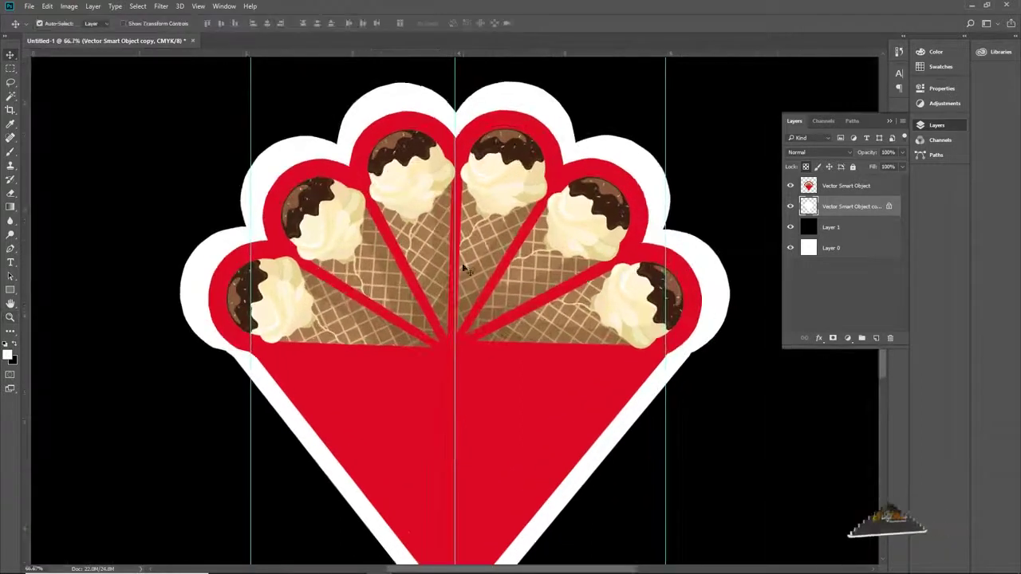
{"action": "left_click_drag", "start_coordinate": [479, 240], "coordinate": [479, 229]}
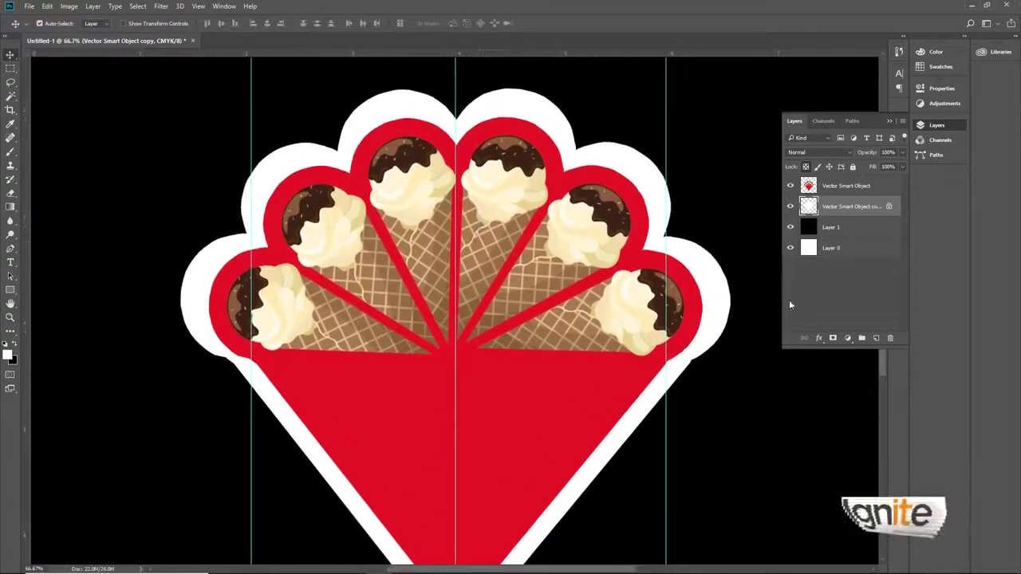
{"action": "left_click", "coordinate": [876, 338]}
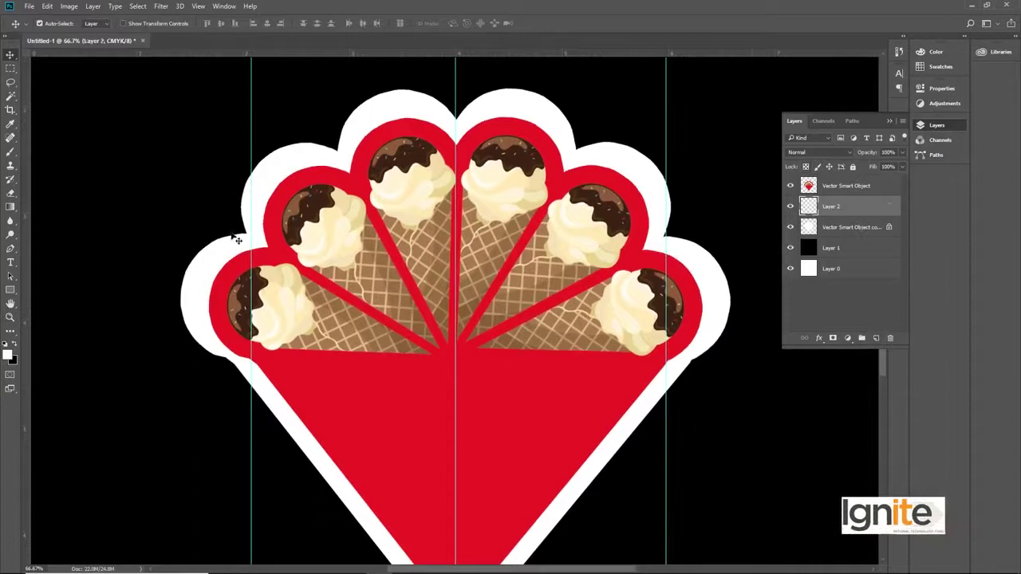
{"action": "left_click_drag", "start_coordinate": [12, 72], "coordinate": [51, 85]}
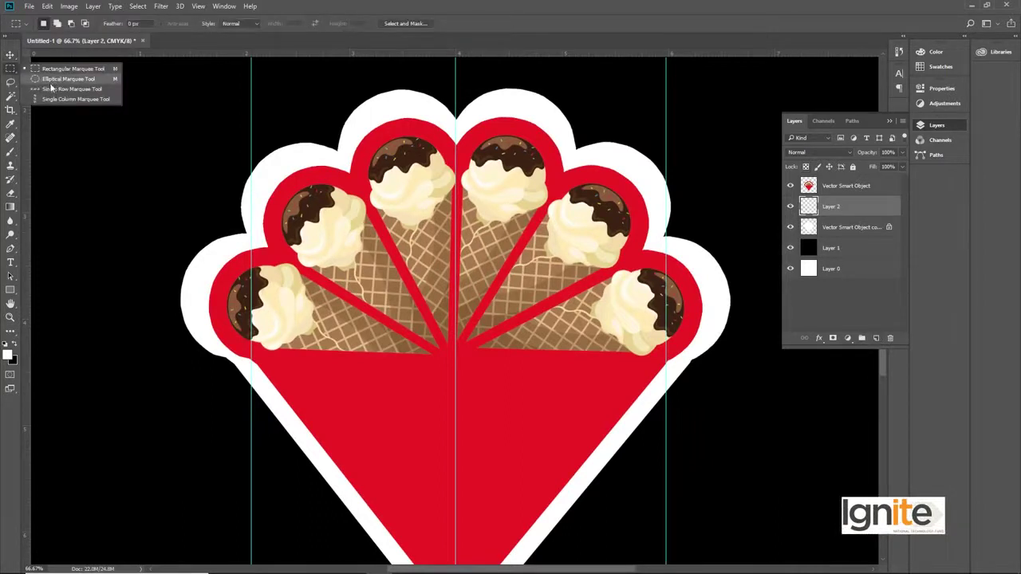
{"action": "left_click", "coordinate": [50, 84]}
{"action": "left_click_drag", "start_coordinate": [453, 118], "coordinate": [517, 149]}
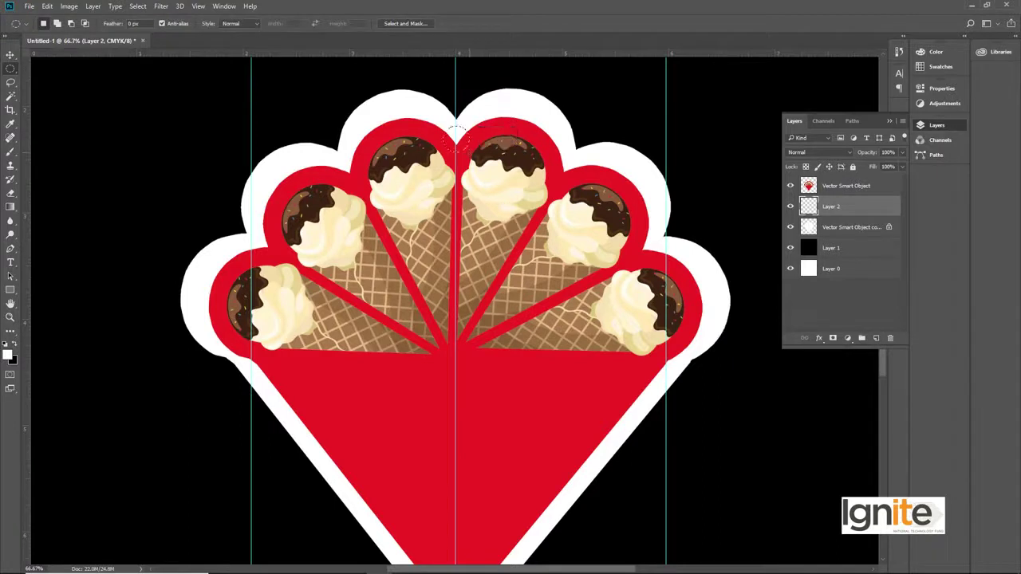
Fill the circular selection with black, deselect it, and bring its layer above the cone artwork.
{"action": "key", "text": "v"}
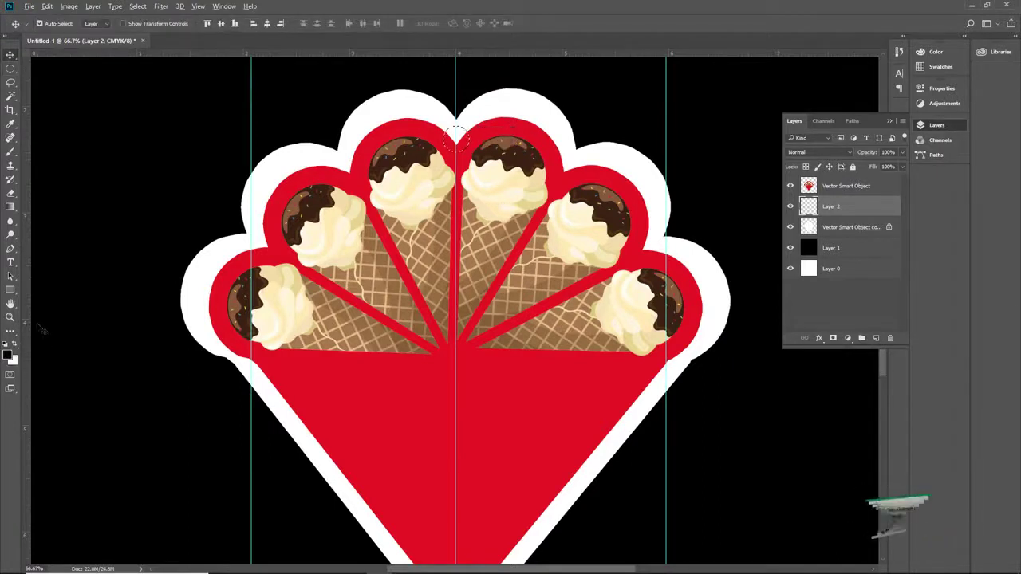
{"action": "key", "text": "alt+BackSpace"}
{"action": "key", "text": "ctrl"}
{"action": "key", "text": "ctrl+d"}
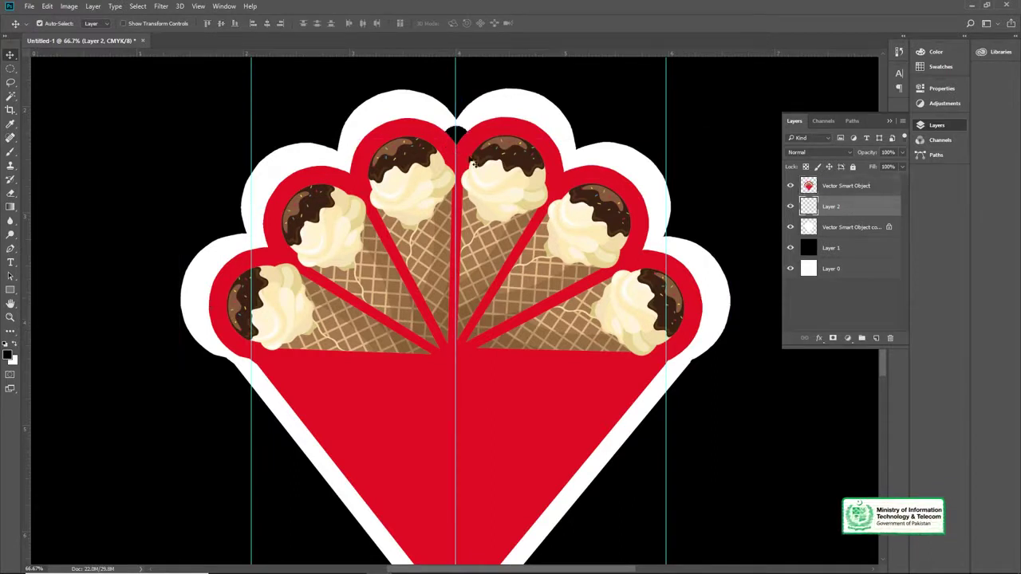
{"action": "left_click_drag", "start_coordinate": [823, 205], "coordinate": [823, 182]}
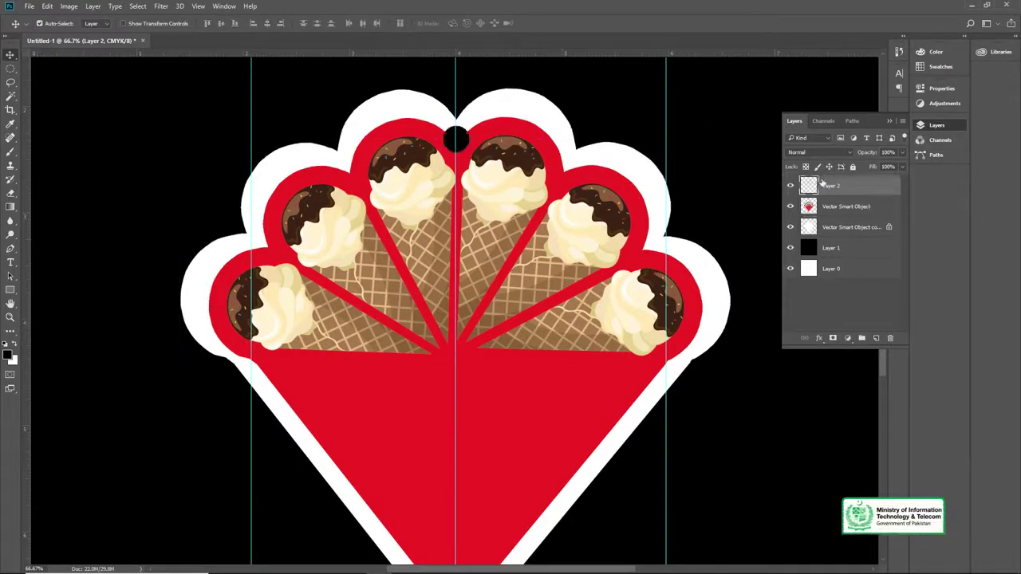
Inspect the black hanging hole up close and check the outline of the whole pennant.
{"action": "key", "text": "z"}
{"action": "left_click_drag", "start_coordinate": [457, 144], "coordinate": [454, 177]}
{"action": "key", "text": "z"}
{"action": "left_click", "coordinate": [468, 204], "text": "alt"}
{"action": "left_click", "coordinate": [469, 214], "text": "alt"}
{"action": "key", "text": "v"}
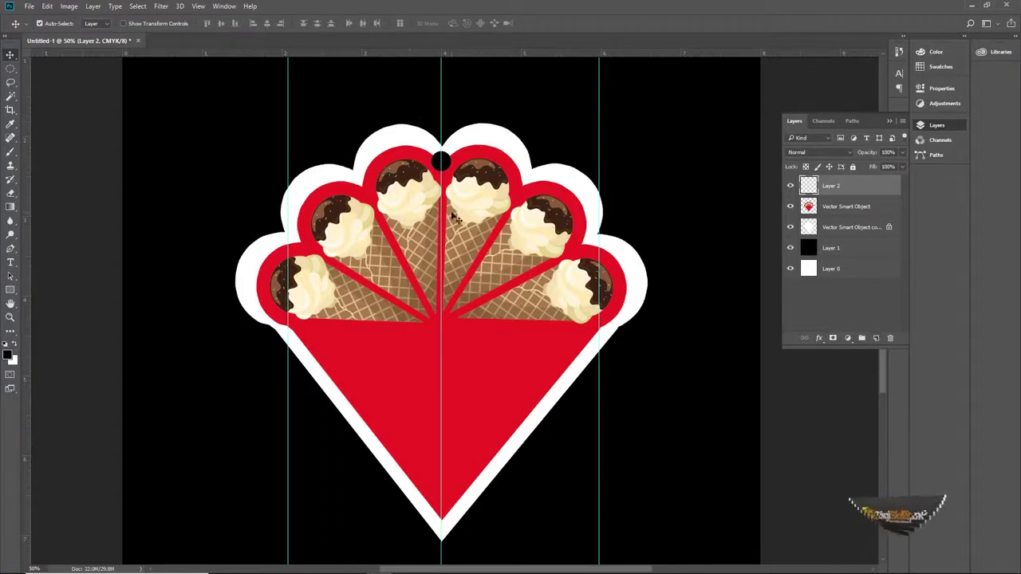
{"action": "left_click_drag", "start_coordinate": [476, 265], "coordinate": [445, 227]}
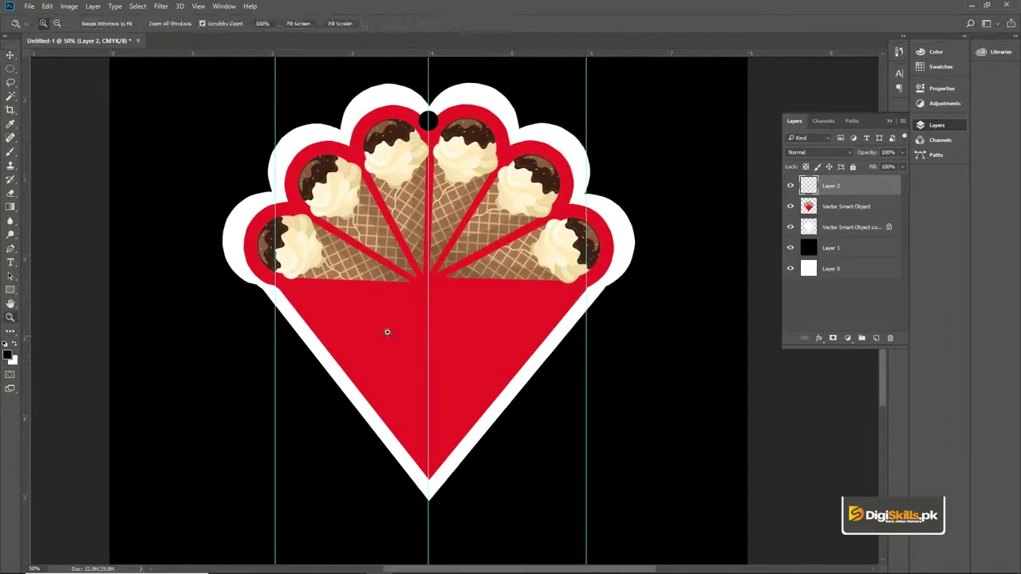
{"action": "scroll", "coordinate": [411, 327], "scroll_direction": "down", "scroll_amount": 2}
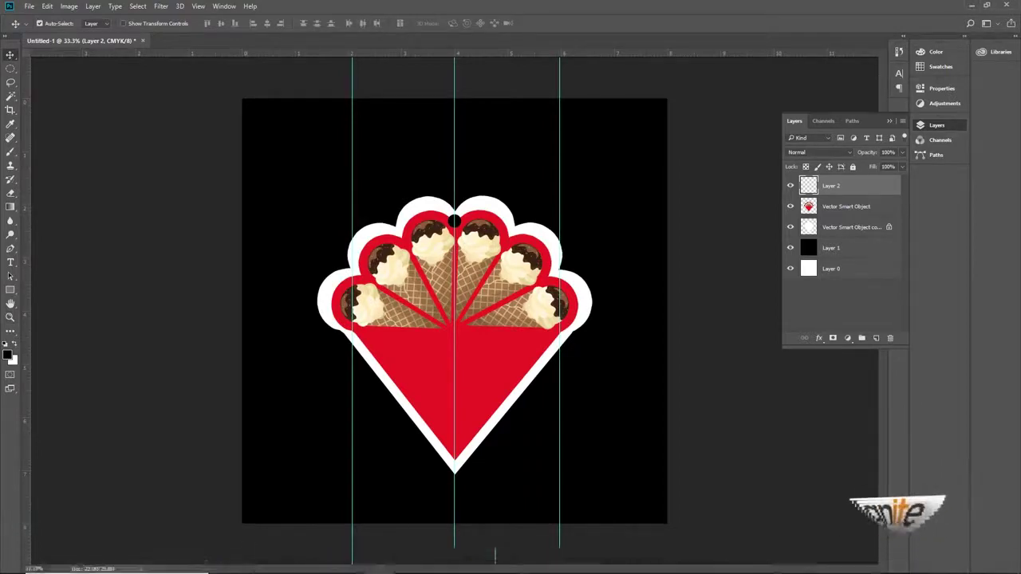
Open the Logo Illustrator file from the 175- Buntings folder, copy its white Abc Ice Cream logo, and switch back to Photoshop.
{"action": "left_click", "coordinate": [249, 563]}
{"action": "left_click", "coordinate": [349, 97]}
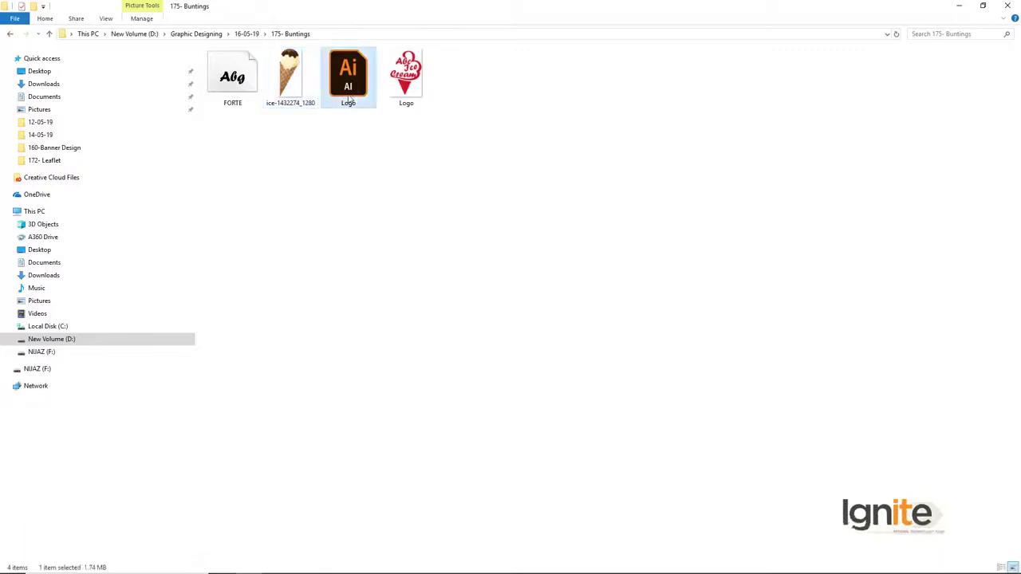
{"action": "double_click", "coordinate": [349, 97]}
{"action": "left_click", "coordinate": [324, 200]}
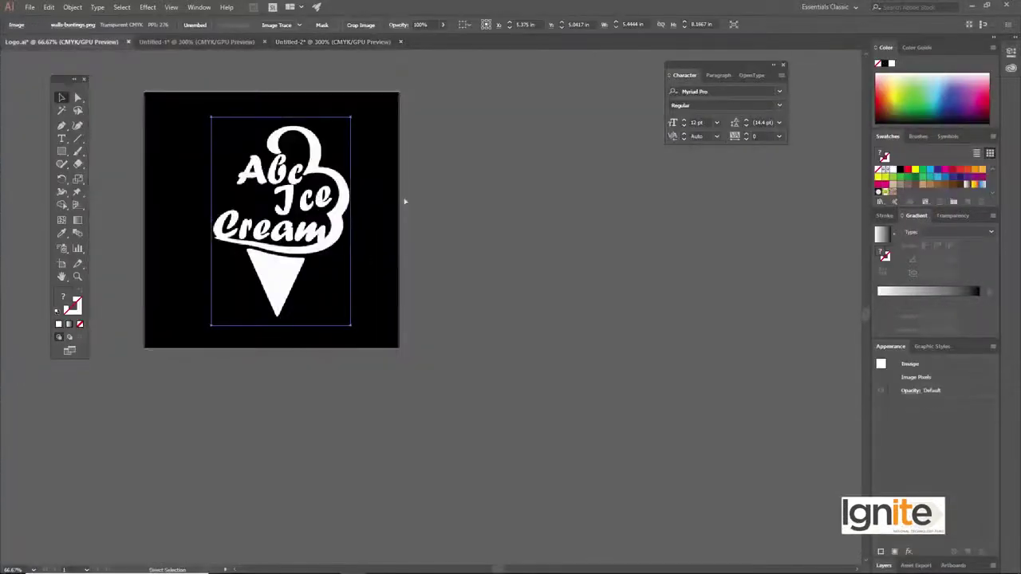
{"action": "left_click", "coordinate": [973, 6]}
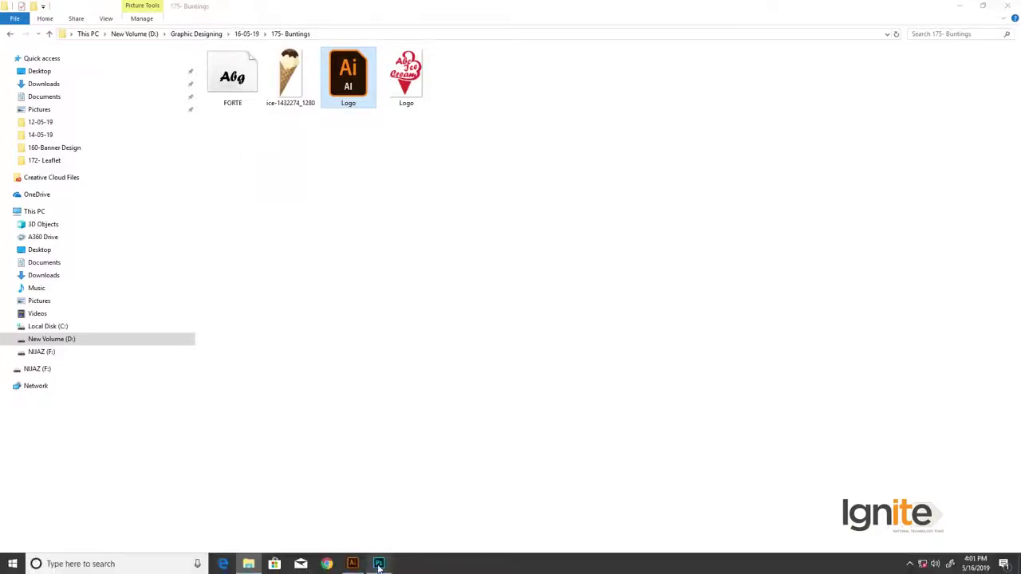
{"action": "left_click", "coordinate": [379, 564]}
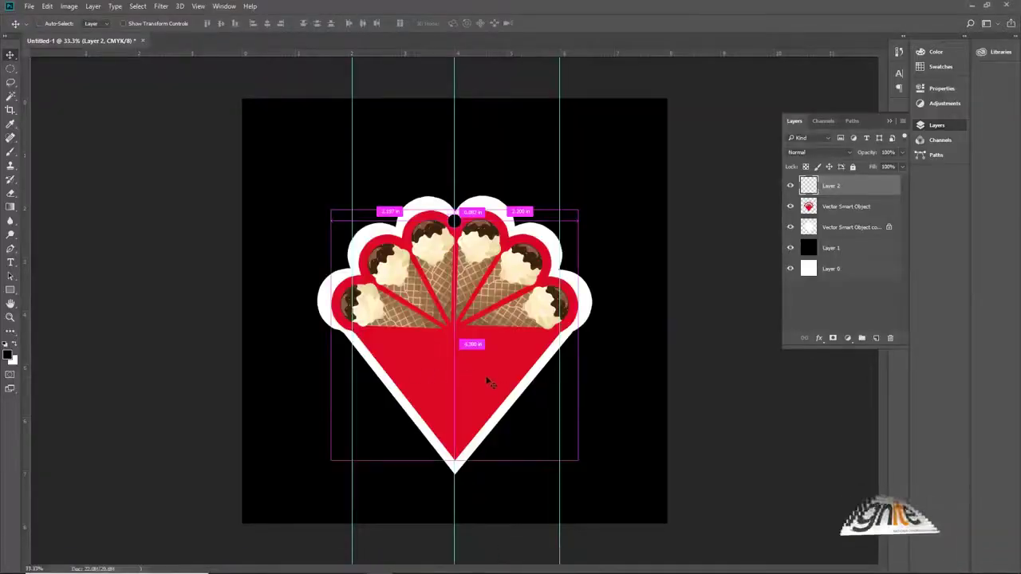
Paste the logo as a Smart Object, scale it to about 0.8 × 1.2 inches, and place it near the pennant's tip.
{"action": "key", "text": "ctrl+v"}
{"action": "left_click", "coordinate": [574, 184]}
{"action": "left_click_drag", "start_coordinate": [587, 114], "coordinate": [488, 286]}
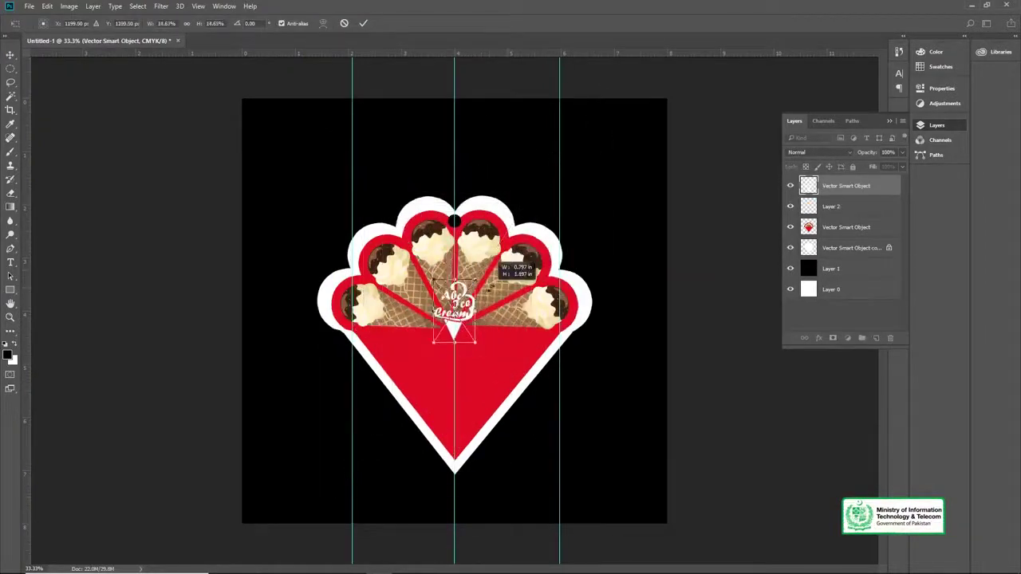
{"action": "left_click_drag", "start_coordinate": [463, 329], "coordinate": [473, 435]}
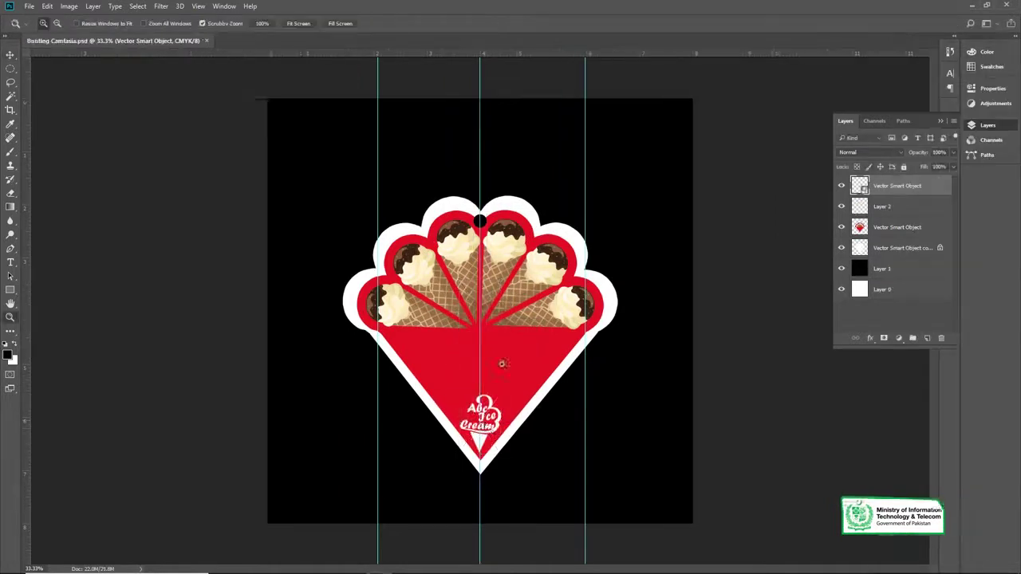
Add centred 18 pt Calibri text reading "Have Fun in the Sun" over three lines on the red area.
{"action": "key", "text": "ctrl+plus"}
{"action": "left_click_drag", "start_coordinate": [501, 357], "coordinate": [484, 354]}
{"action": "key", "text": "t"}
{"action": "left_click", "coordinate": [404, 357]}
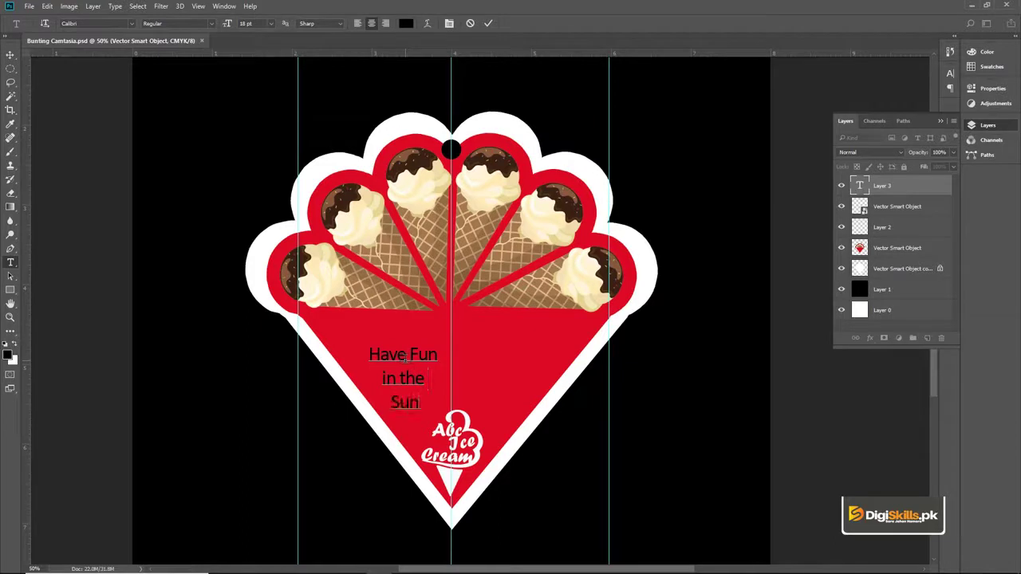
Enlarge the slogan to about 26.2 pt and place it between the cones and the logo.
{"action": "left_click", "coordinate": [10, 54]}
{"action": "left_click_drag", "start_coordinate": [398, 367], "coordinate": [490, 316]}
{"action": "key", "text": "ctrl+t"}
{"action": "key", "text": "Return"}
Change the whole slogan's font to Forte and shift it slightly toward the centre guide.
{"action": "key", "text": "t"}
{"action": "left_click", "coordinate": [421, 335]}
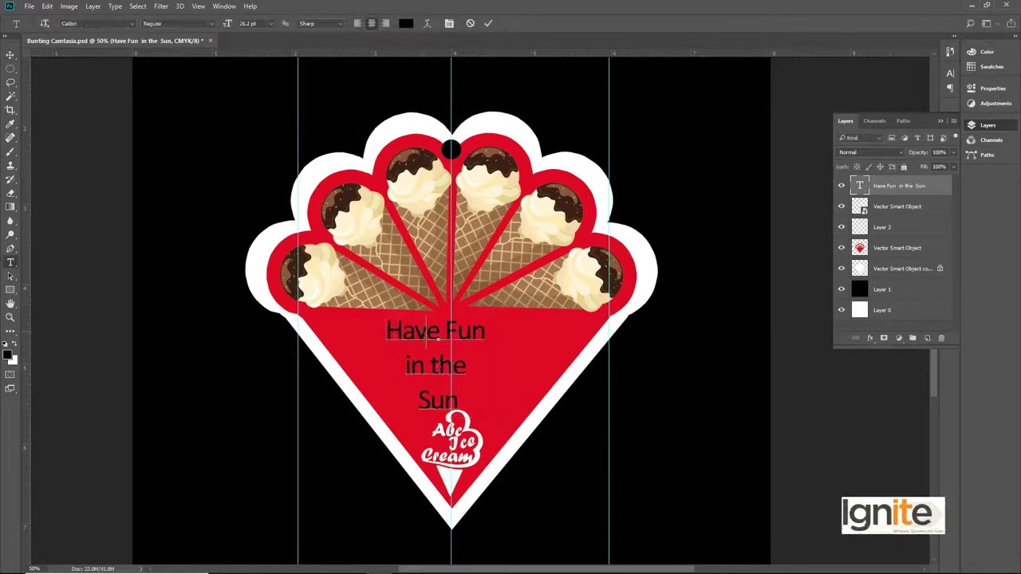
{"action": "key", "text": "ctrl+a"}
{"action": "left_click", "coordinate": [101, 23]}
{"action": "type", "text": "forte"}
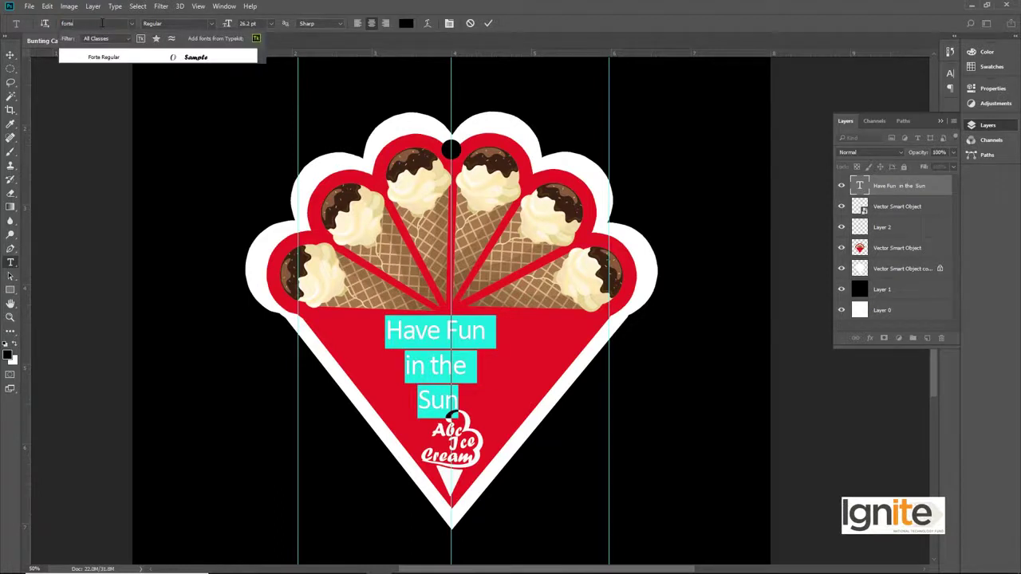
{"action": "key", "text": "Return"}
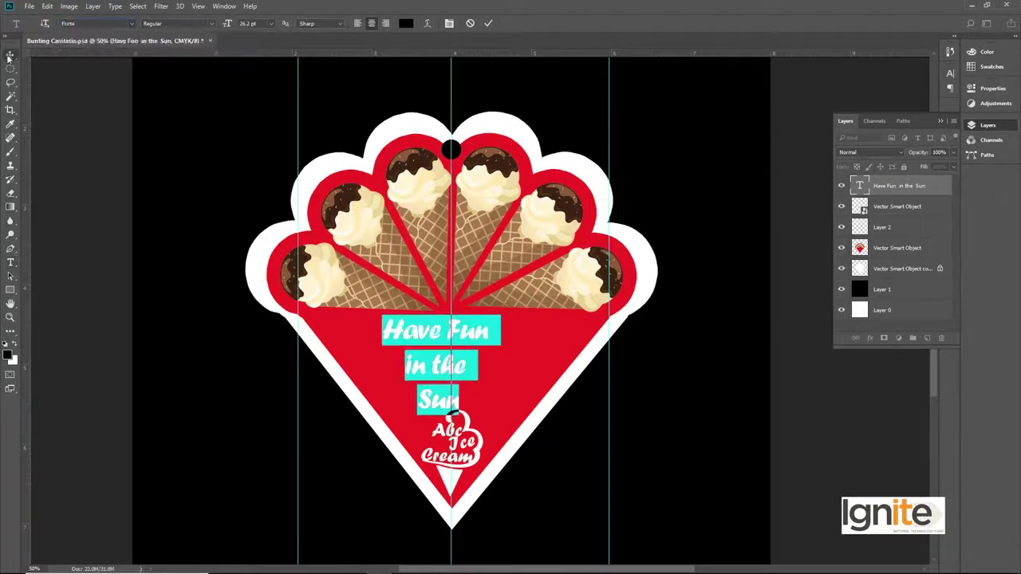
{"action": "left_click", "coordinate": [9, 55]}
{"action": "left_click_drag", "start_coordinate": [472, 337], "coordinate": [478, 335]}
Scale the logo down to about 9.7% and lower it slightly below the slogan.
{"action": "left_click", "coordinate": [471, 431]}
{"action": "key", "text": "ctrl+t"}
{"action": "left_click_drag", "start_coordinate": [482, 412], "coordinate": [473, 420]}
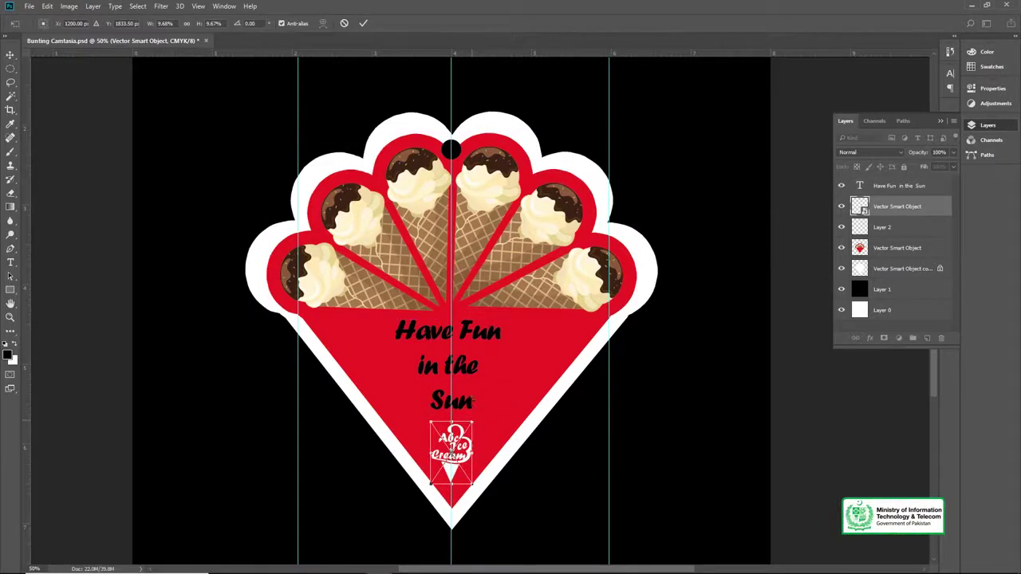
{"action": "key", "text": "Return"}
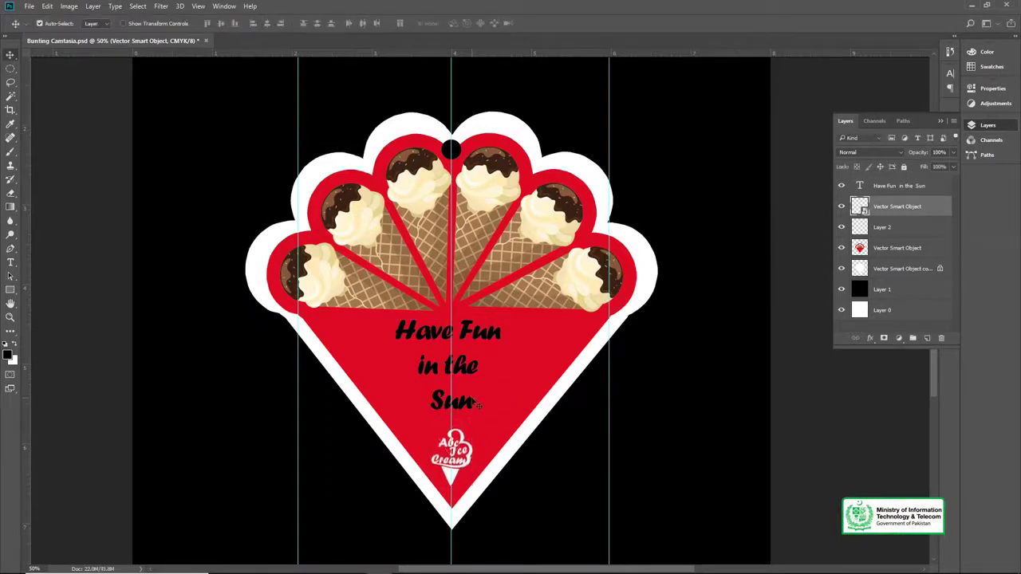
Recolour the "Have Fun in the Sun" text white.
{"action": "key", "text": "z"}
{"action": "left_click", "coordinate": [464, 377]}
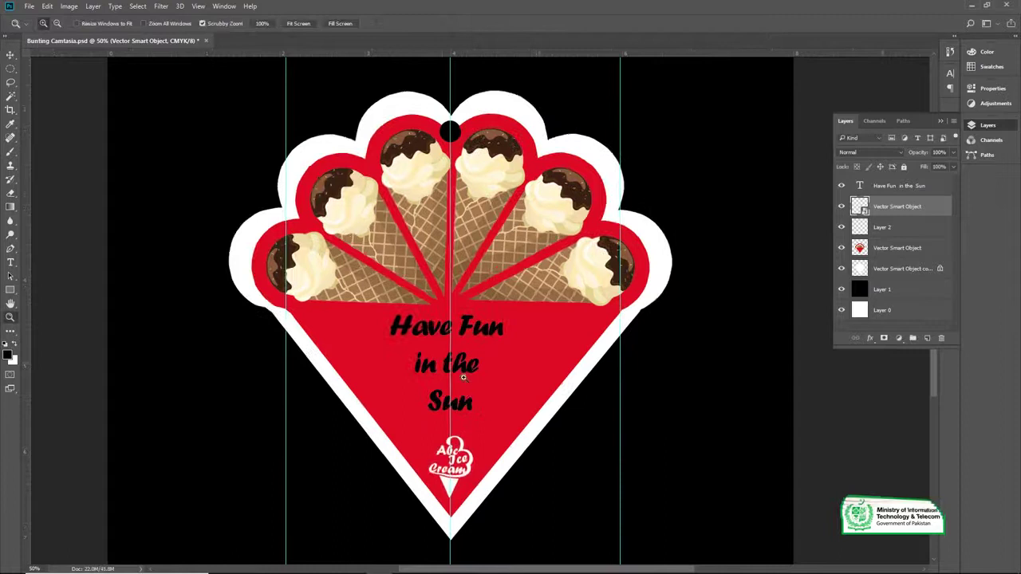
{"action": "left_click", "coordinate": [463, 377]}
{"action": "key", "text": "v"}
{"action": "left_click", "coordinate": [492, 274]}
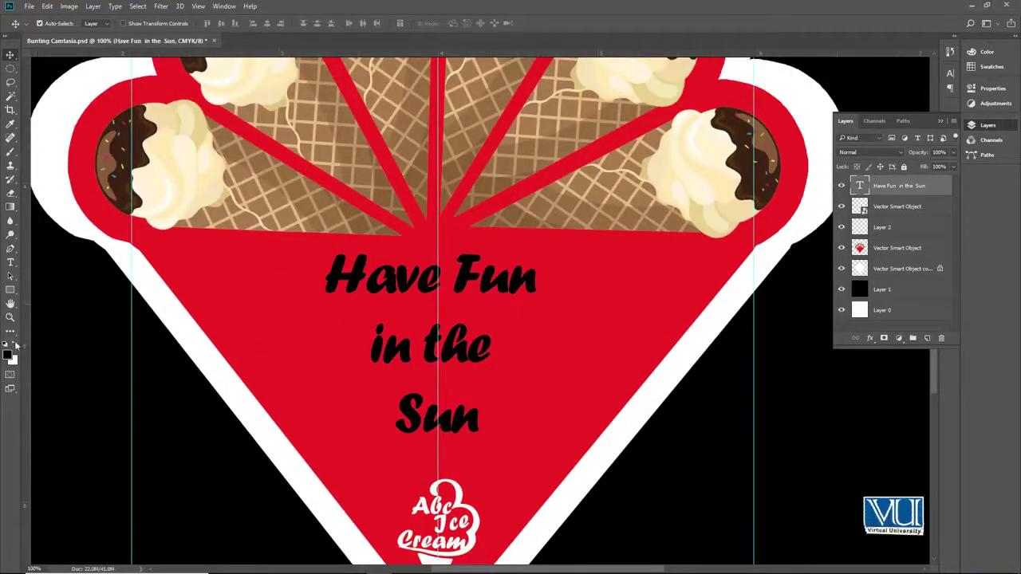
{"action": "key", "text": "alt+BackSpace"}
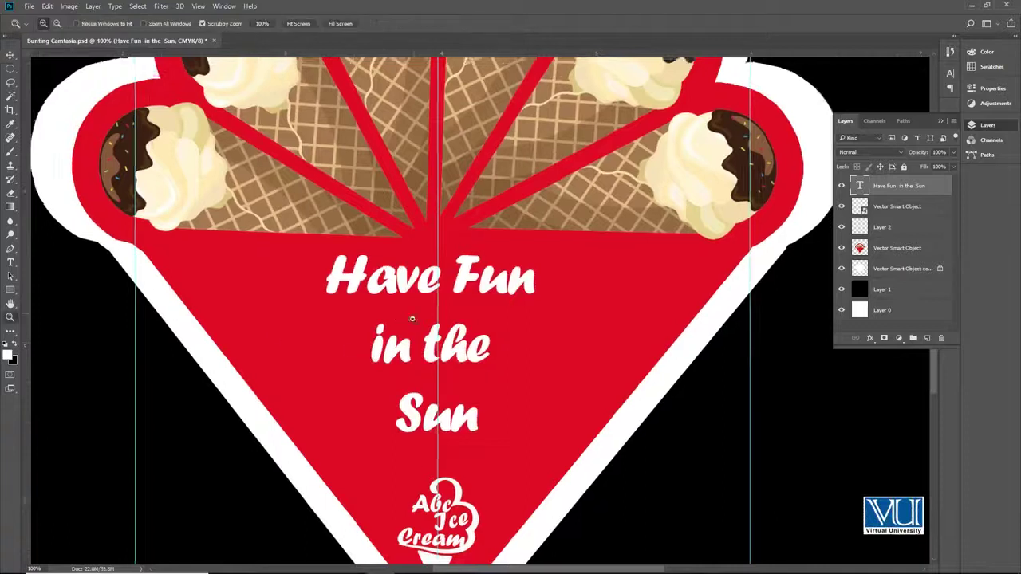
Reposition the slogan slightly lower and to the right, at about X 1210.5 px and Y 1523.3 px.
{"action": "left_click", "coordinate": [406, 323], "text": "ctrl+alt"}
{"action": "left_click", "coordinate": [396, 321], "text": "ctrl"}
{"action": "left_click_drag", "start_coordinate": [410, 311], "coordinate": [434, 318]}
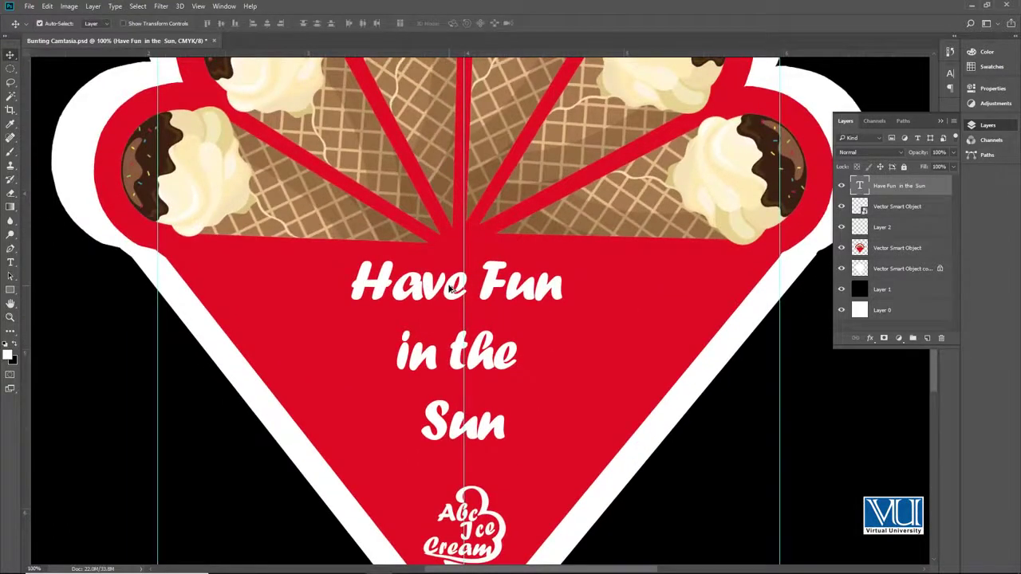
{"action": "key", "text": "ctrl+t"}
{"action": "left_click_drag", "start_coordinate": [438, 275], "coordinate": [439, 285]}
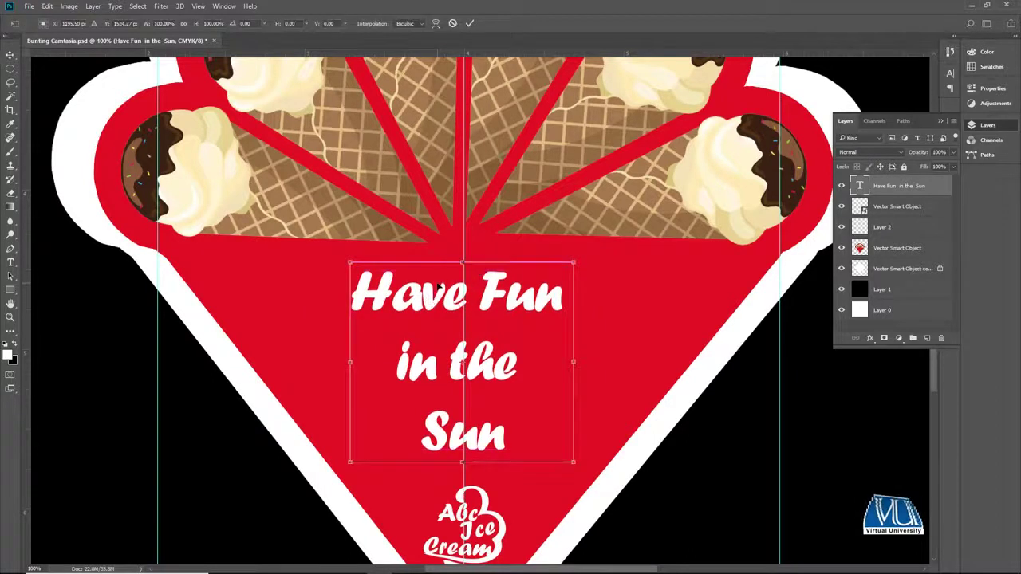
{"action": "key", "text": "Left"}
{"action": "key", "text": "Left"}
{"action": "key", "text": "shift+Right"}
{"action": "key", "text": "shift+Right"}
{"action": "key", "text": "Left"}
{"action": "key", "text": "Left"}
{"action": "key", "text": "Left"}
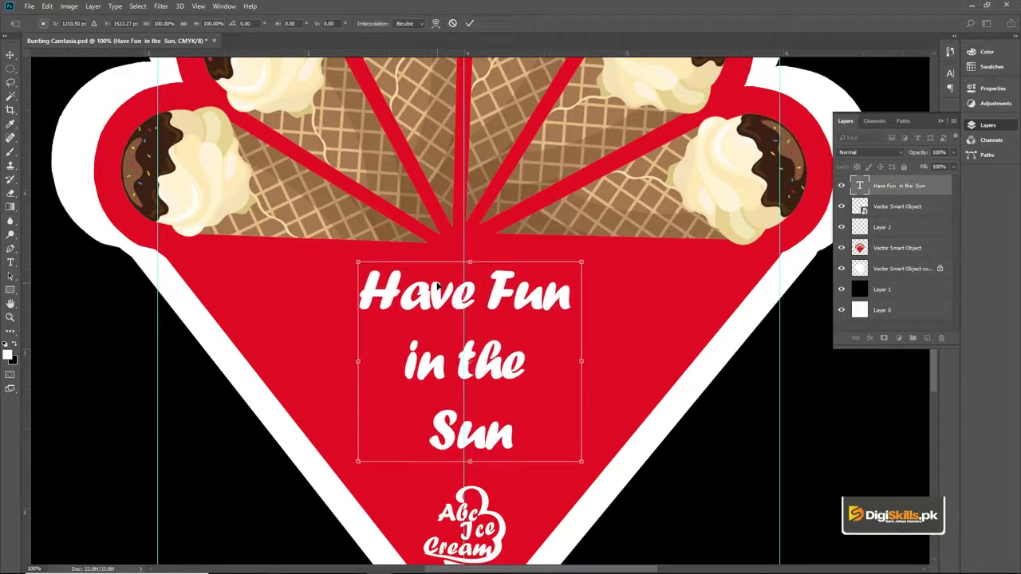
{"action": "key", "text": "Return"}
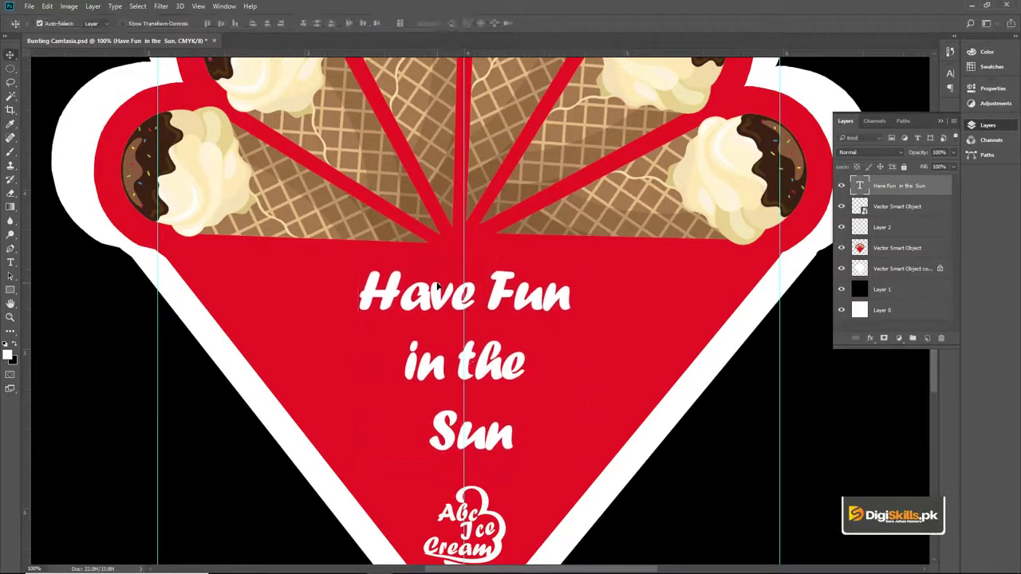
{"action": "key", "text": "z"}
{"action": "left_click", "coordinate": [309, 25]}
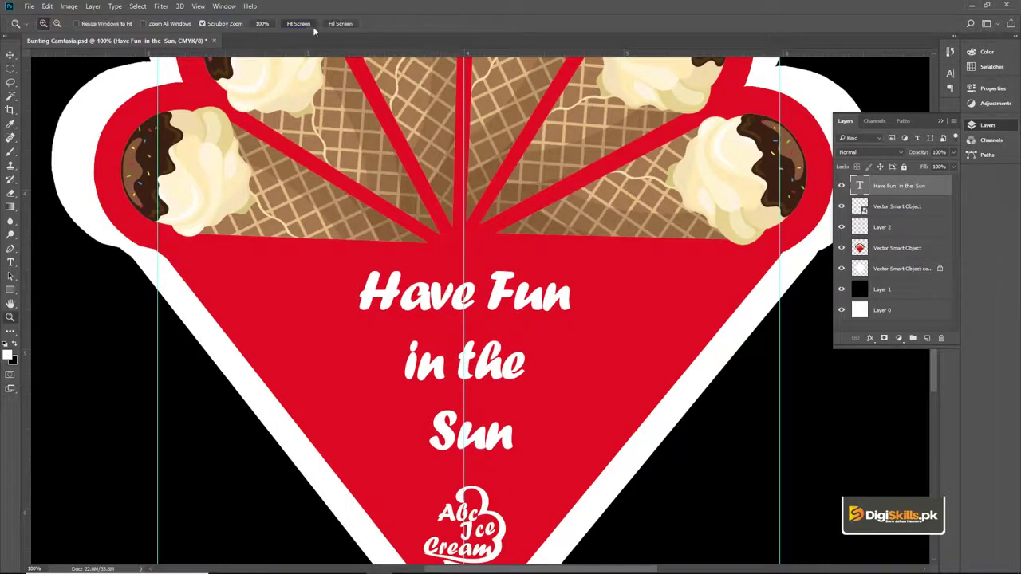
{"action": "key", "text": "v"}
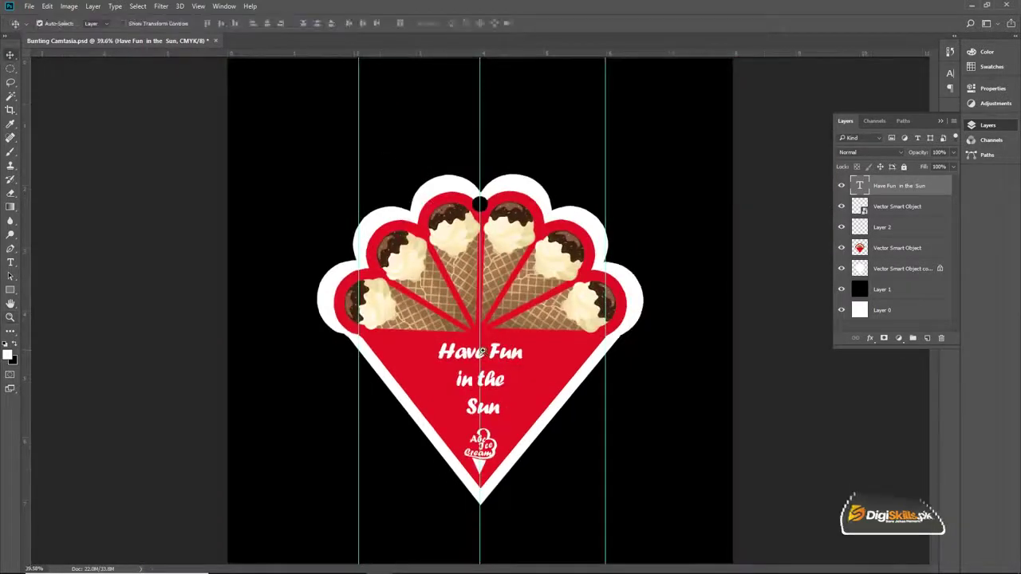